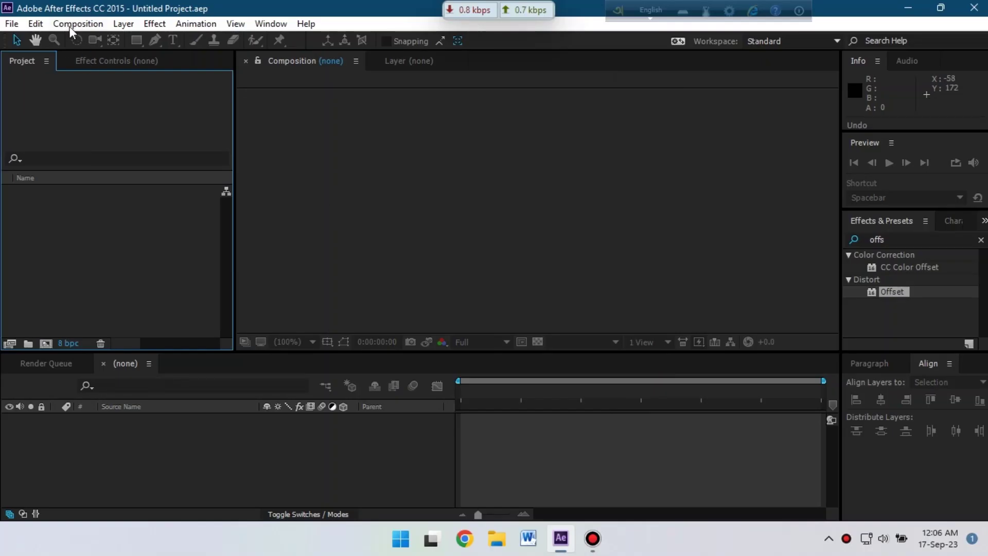
Create a 1920×1080, 30 fps, 10-second composition named Main
{"action": "left_click", "coordinate": [70, 26]}
{"action": "left_click", "coordinate": [77, 39]}
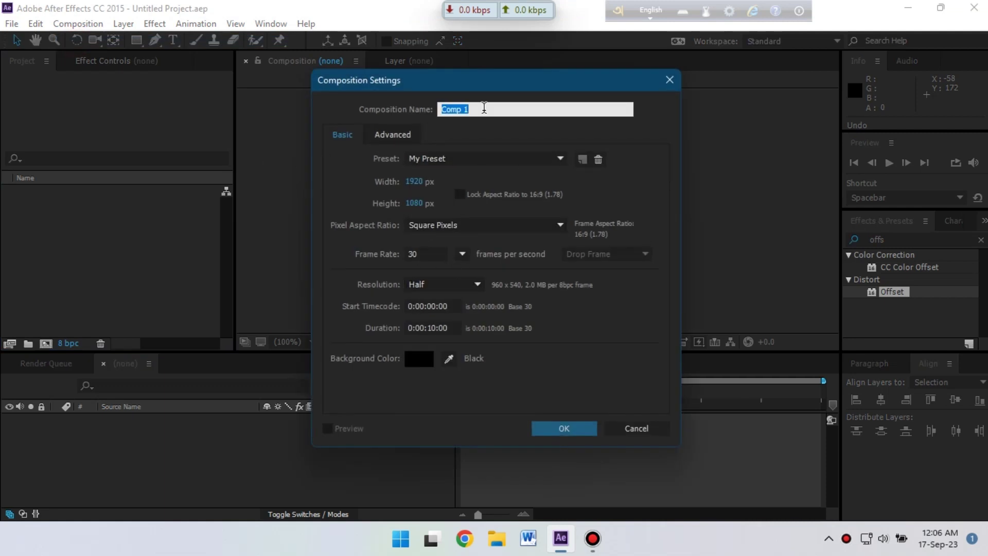
{"action": "type", "text": "Main"}
{"action": "left_click", "coordinate": [552, 430]}
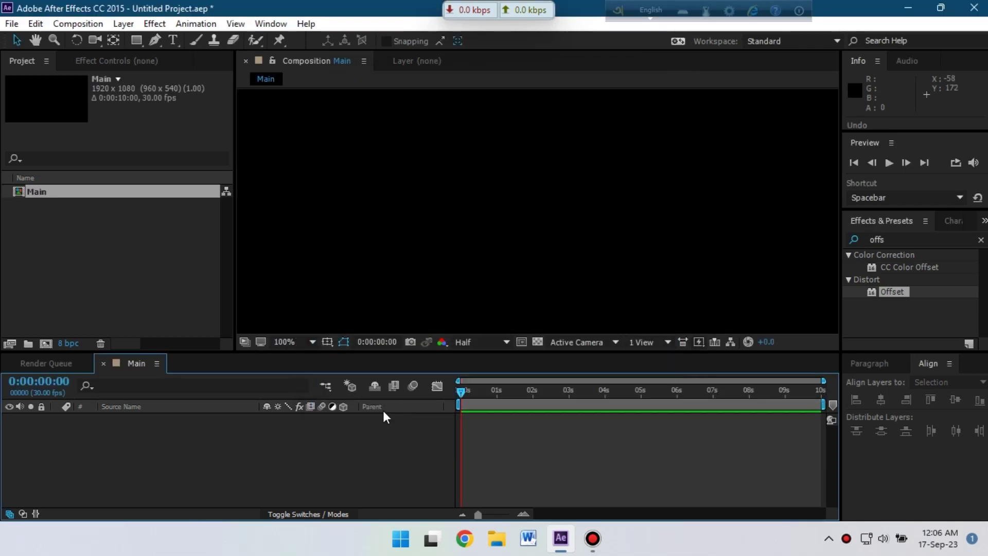
Create a second composition with the same settings, named Text
{"action": "left_click", "coordinate": [45, 343]}
{"action": "type", "text": "Text"}
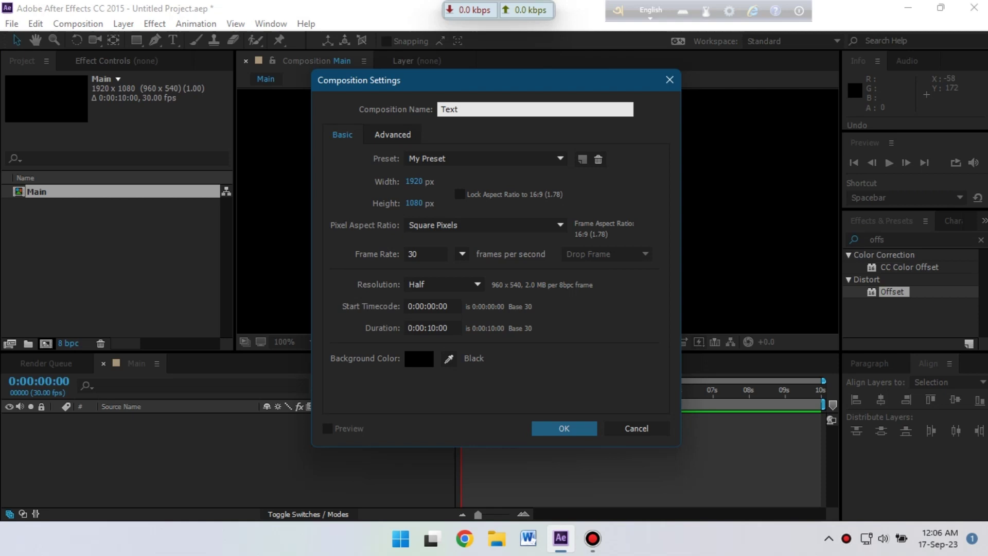
{"action": "left_click", "coordinate": [547, 429]}
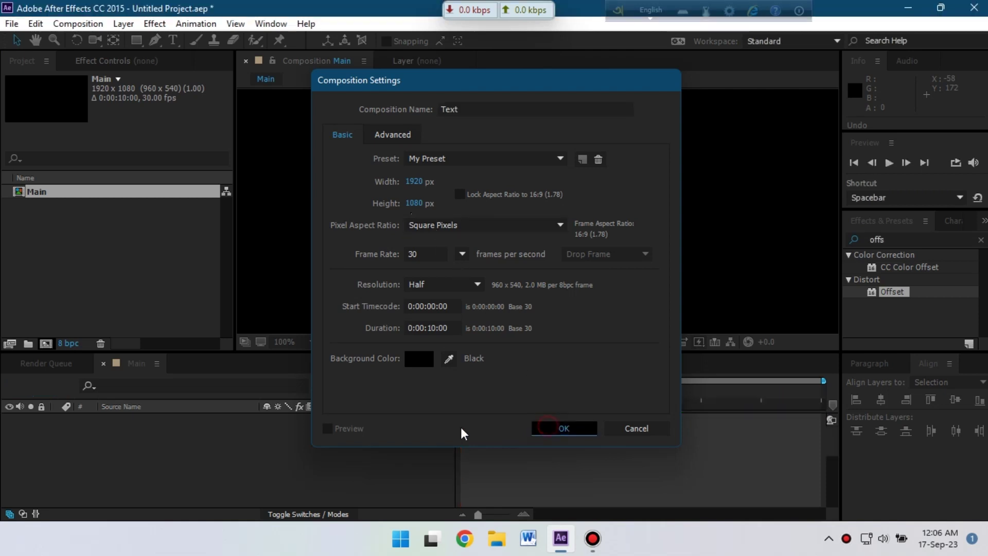
Add a white Roboto Bold text layer reading 'GRAPHICS', with the viewer set to Fit up to 100%
{"action": "right_click", "coordinate": [148, 454]}
{"action": "mouse_move", "coordinate": [239, 310]}
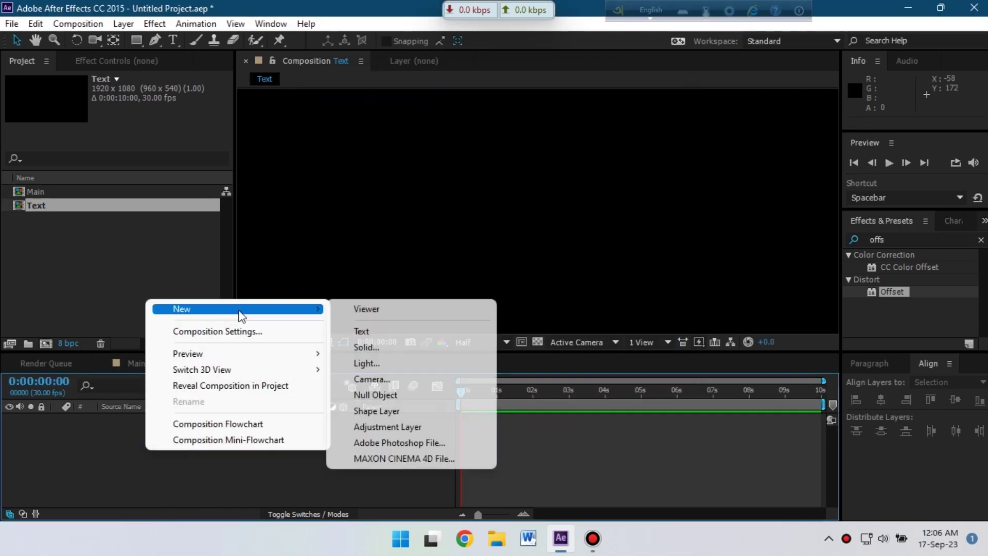
{"action": "left_click", "coordinate": [387, 332]}
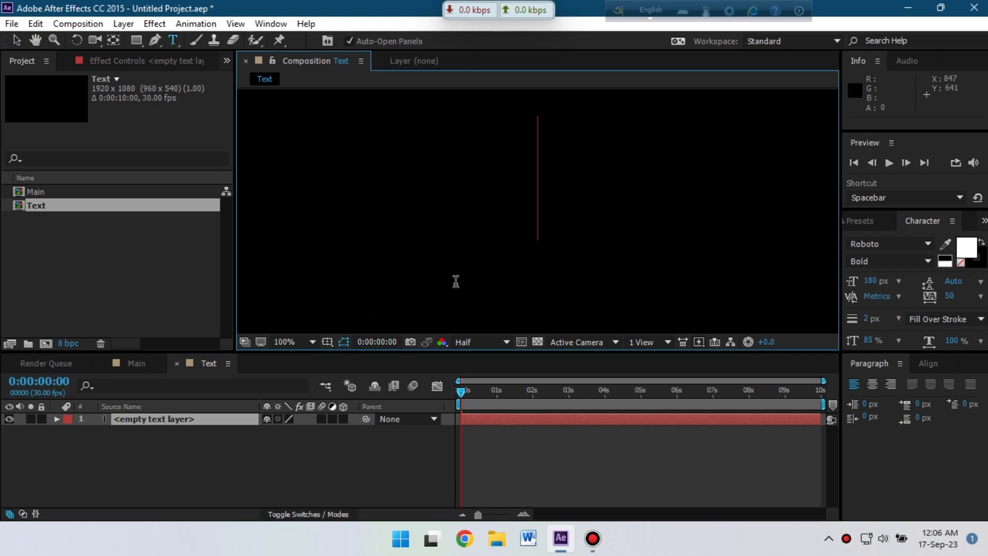
{"action": "left_click", "coordinate": [293, 342]}
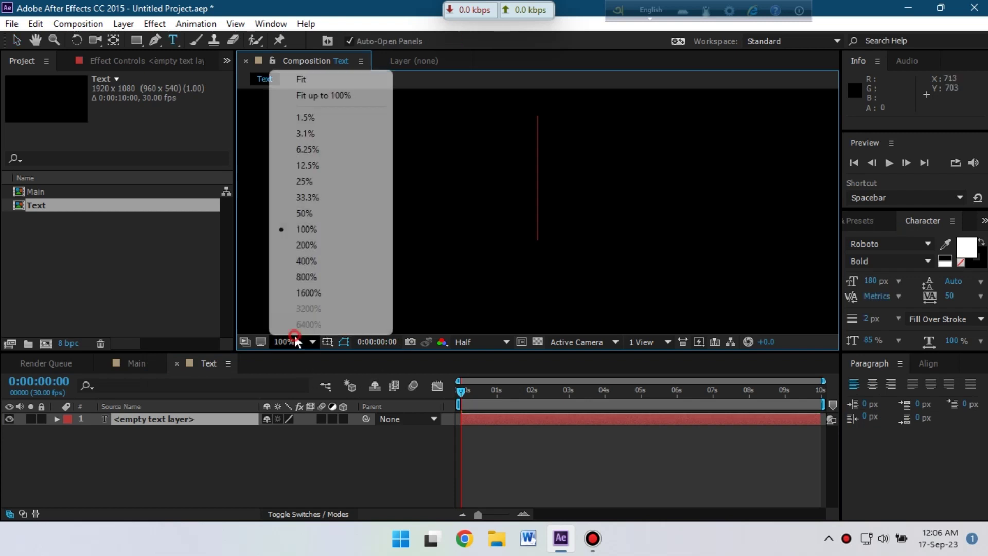
{"action": "left_click", "coordinate": [307, 95]}
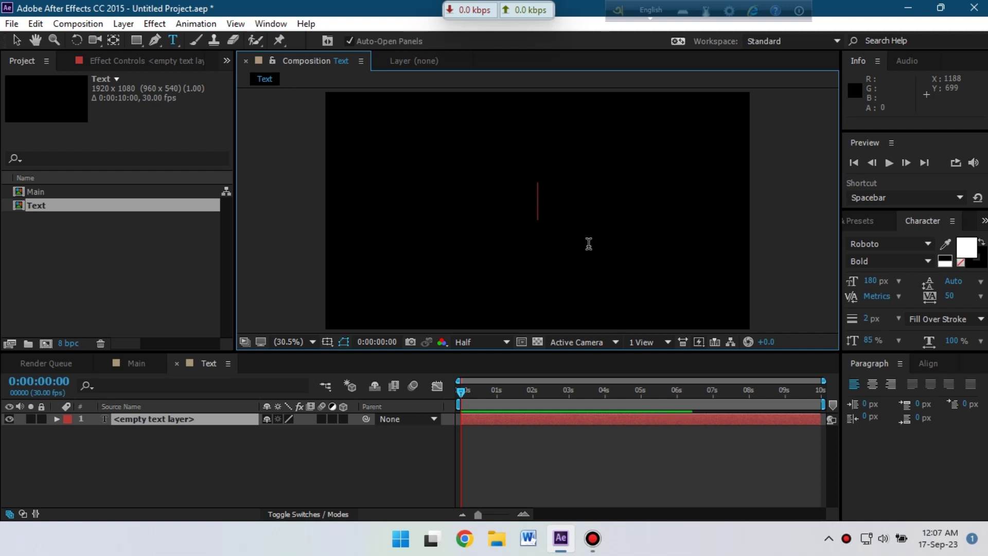
{"action": "type", "text": "GRA"}
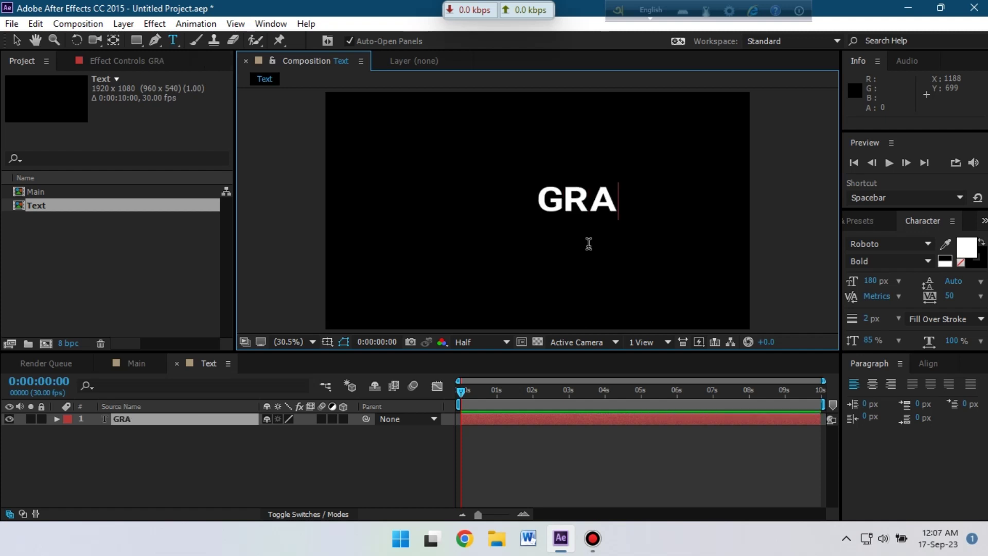
{"action": "type", "text": "PHICS"}
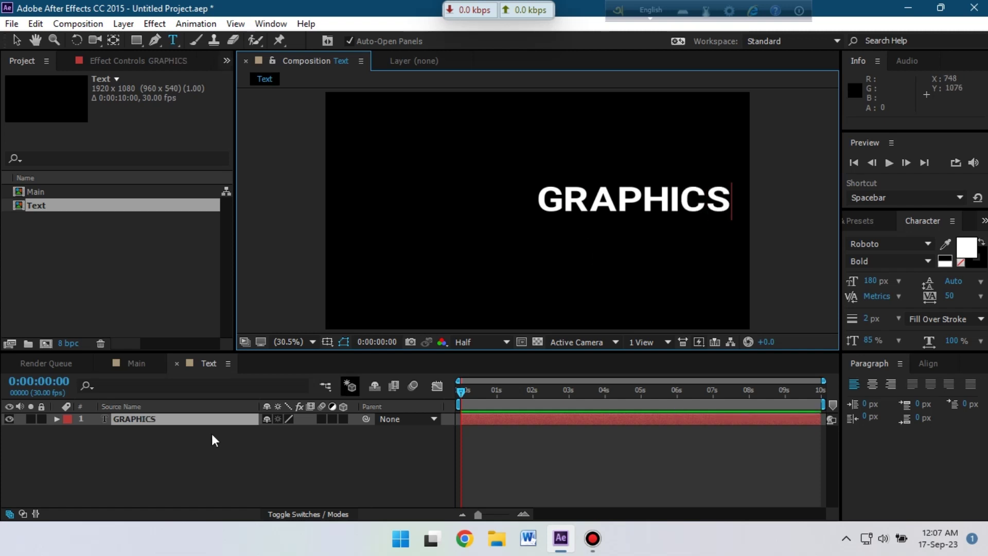
{"action": "left_click", "coordinate": [132, 420]}
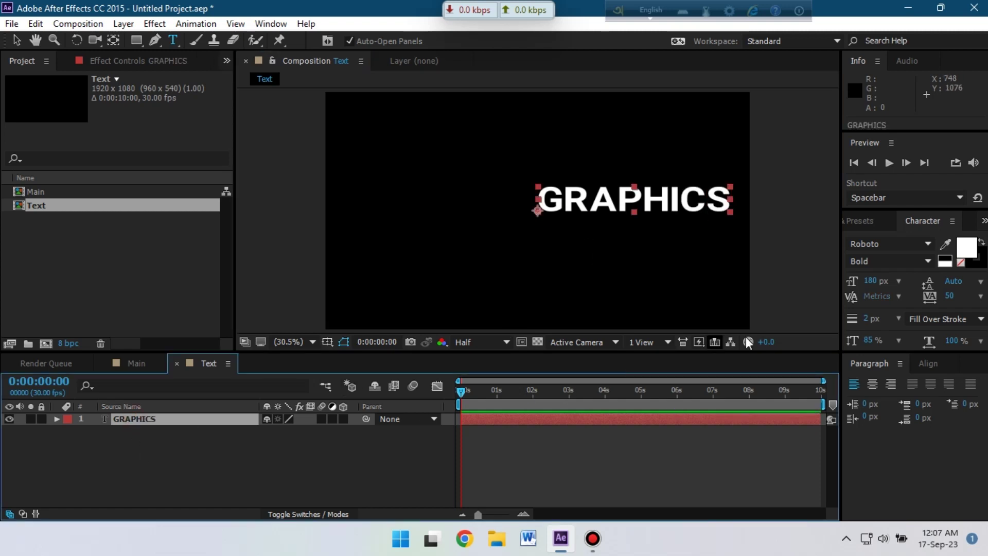
Set GRAPHICS tracking to 75 and align it to the horizontal and vertical center
{"action": "left_click", "coordinate": [980, 297]}
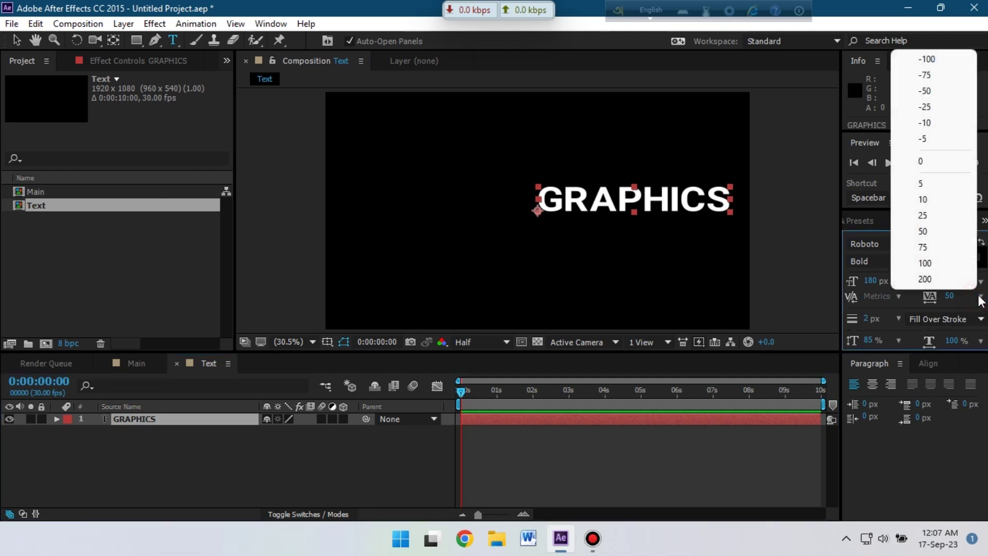
{"action": "left_click", "coordinate": [952, 247]}
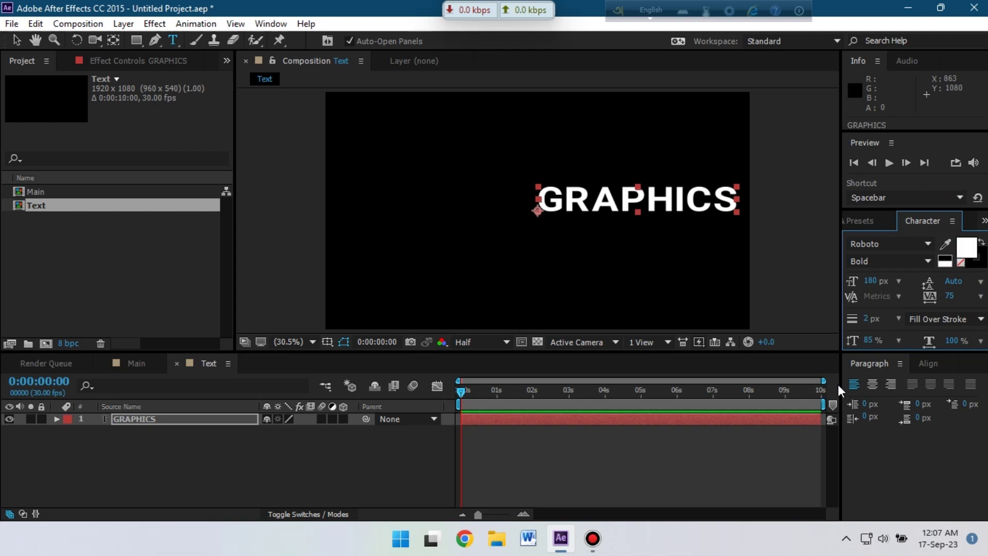
{"action": "left_click", "coordinate": [921, 364]}
{"action": "left_click", "coordinate": [881, 399]}
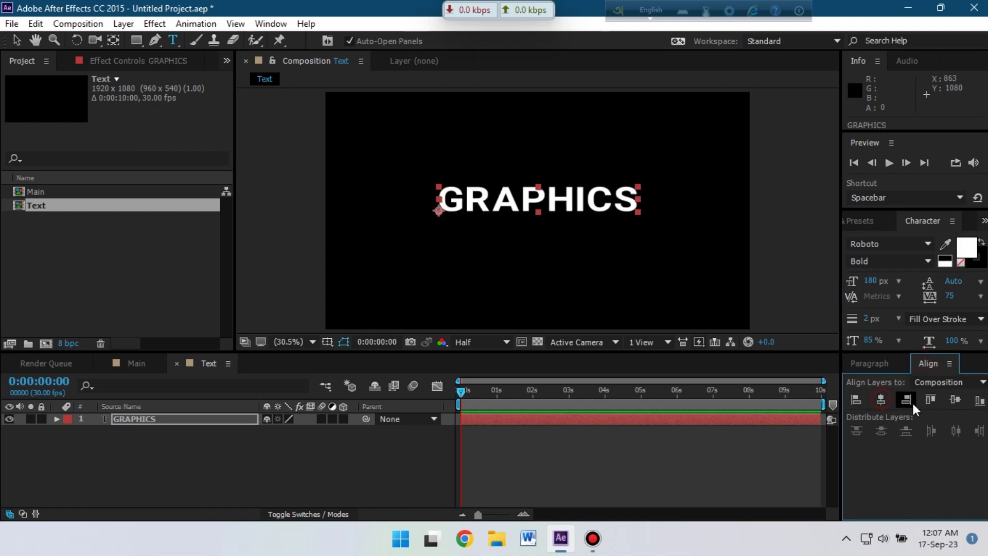
{"action": "left_click", "coordinate": [955, 400]}
{"action": "left_click", "coordinate": [155, 465]}
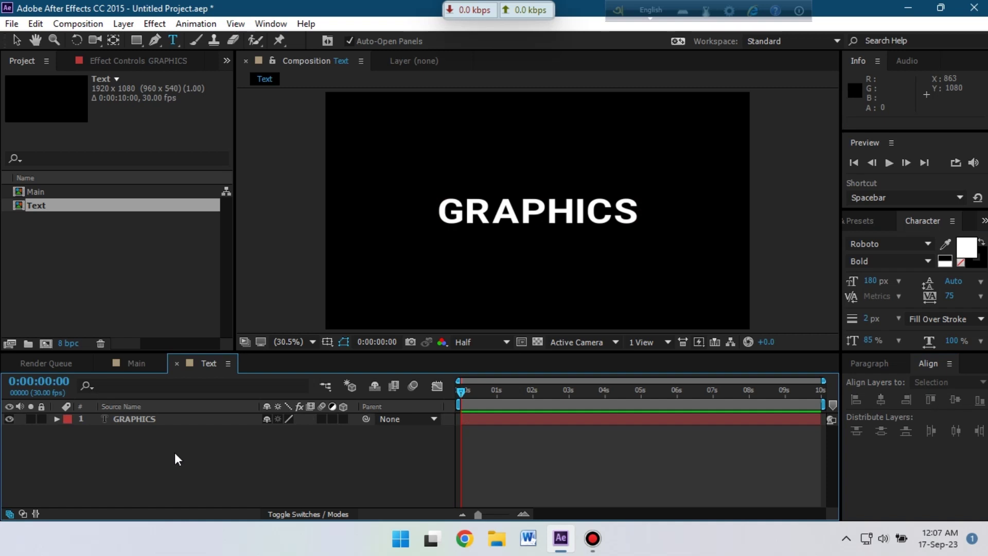
Draw a region of interest tightly around the GRAPHICS lettering
{"action": "left_click", "coordinate": [142, 418]}
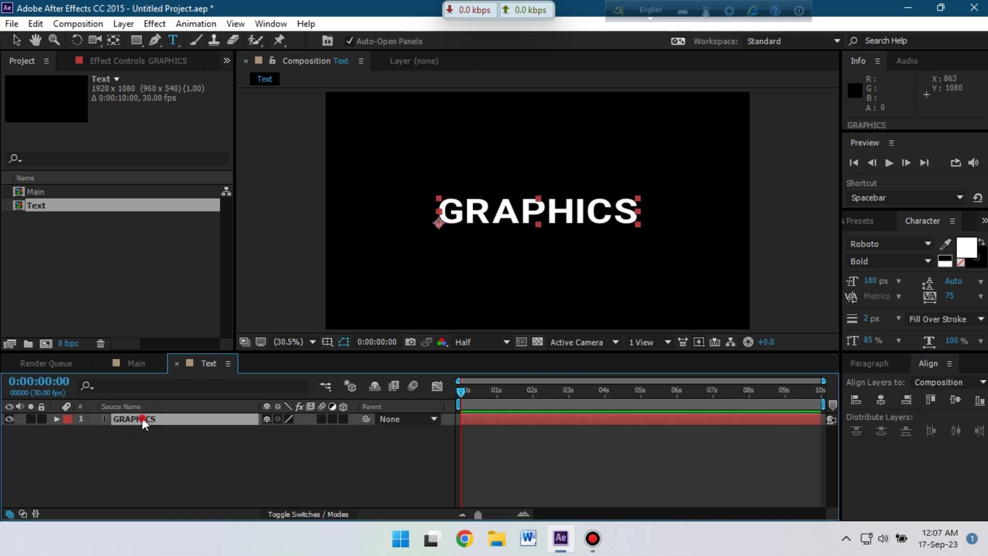
{"action": "left_click", "coordinate": [144, 437]}
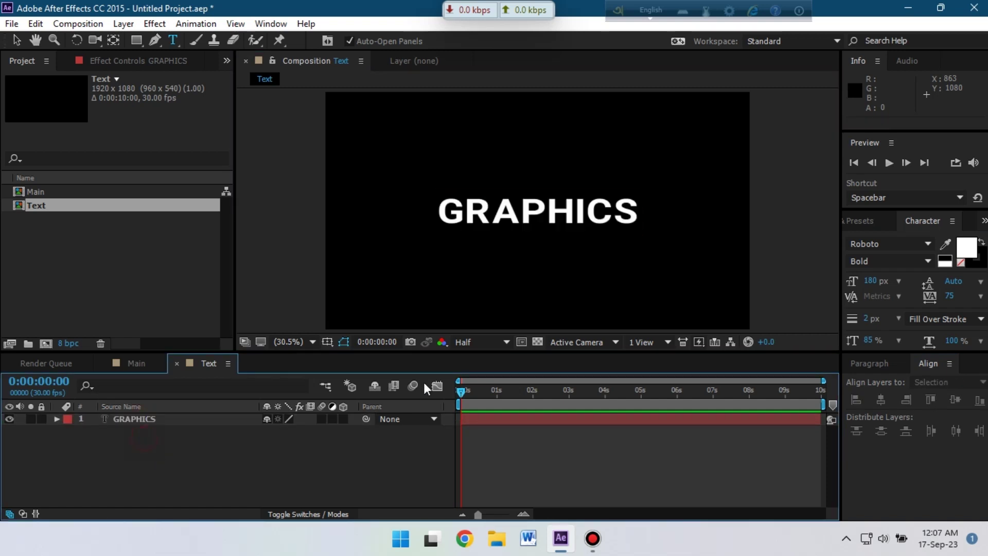
{"action": "left_click", "coordinate": [520, 342]}
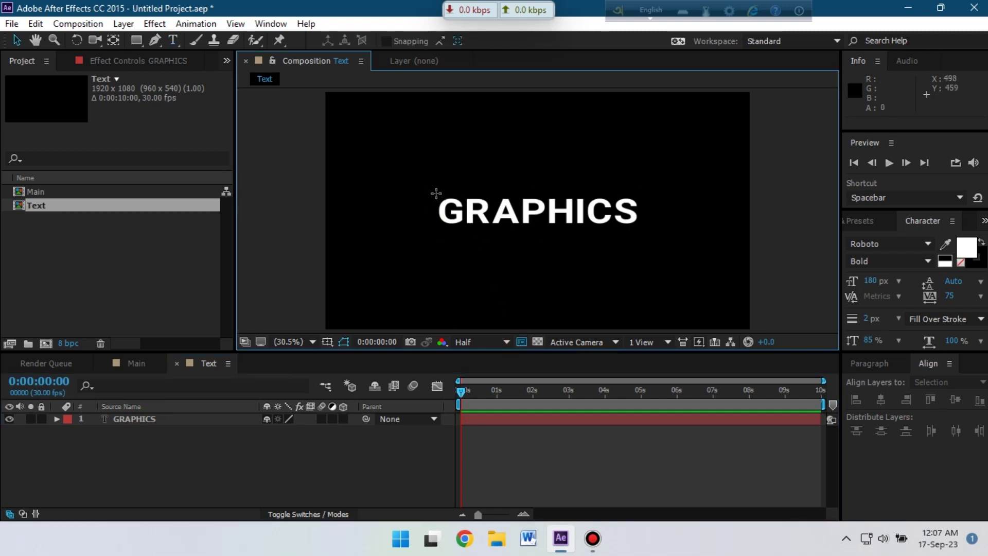
{"action": "left_click_drag", "start_coordinate": [433, 190], "coordinate": [647, 234]}
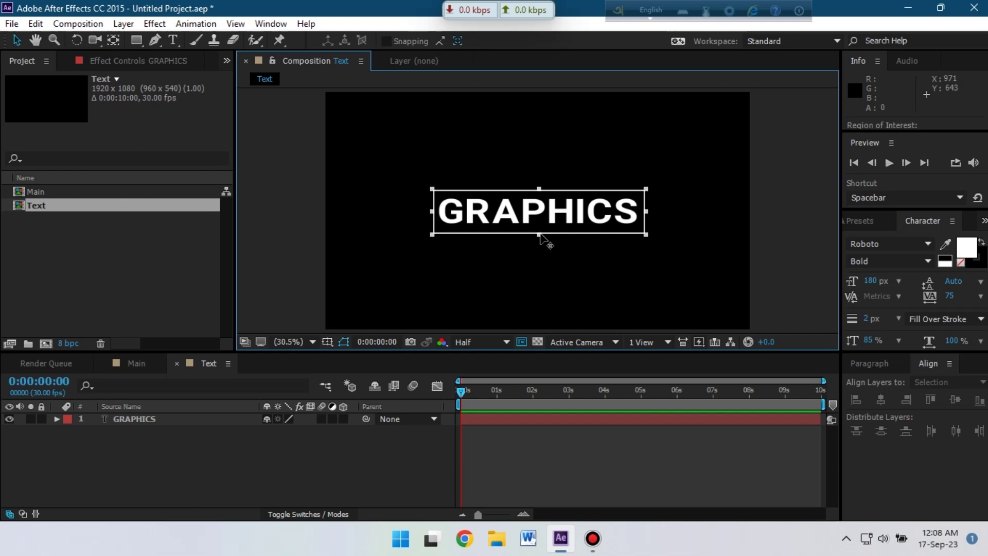
{"action": "left_click_drag", "start_coordinate": [539, 235], "coordinate": [540, 232]}
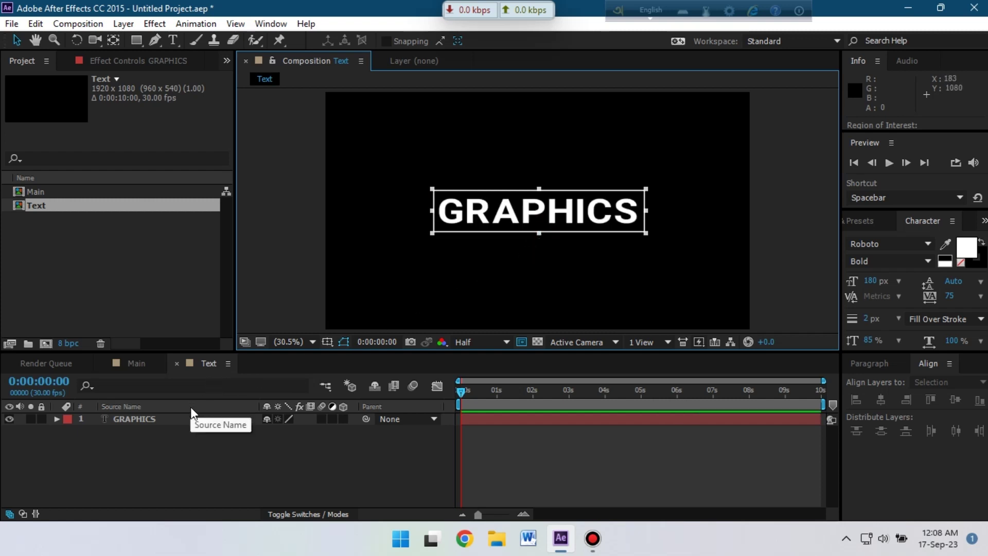
Crop the Text comp to the region of interest (943×180) and fit it in view
{"action": "left_click", "coordinate": [87, 24]}
{"action": "left_click", "coordinate": [154, 110]}
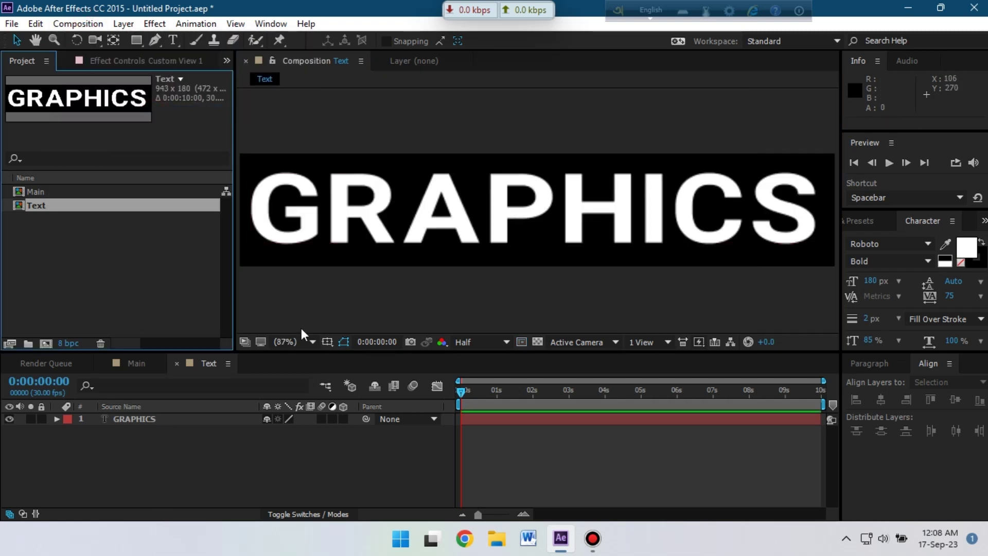
{"action": "left_click", "coordinate": [303, 341]}
{"action": "left_click", "coordinate": [323, 95]}
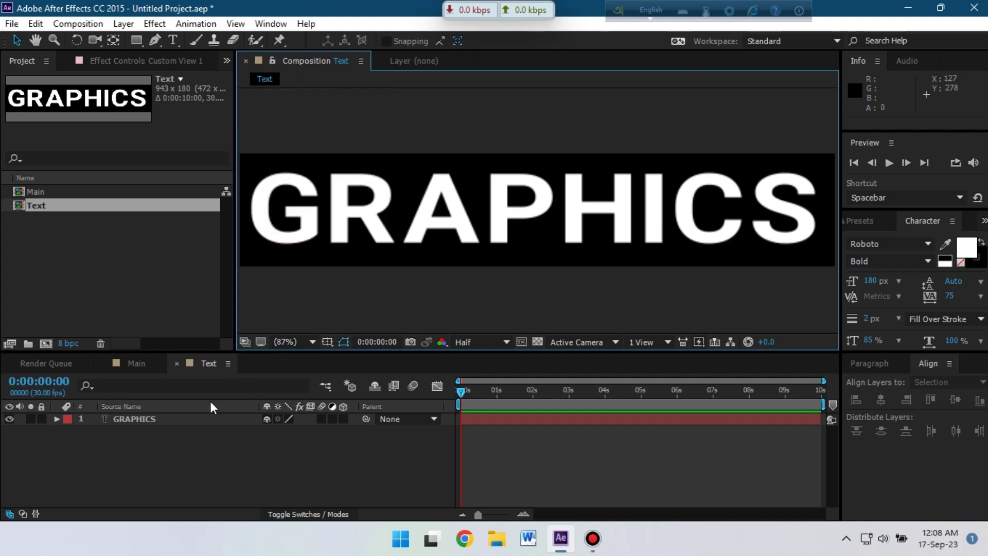
Place the Text comp as a layer in Main and fit Main in the viewer
{"action": "left_click", "coordinate": [143, 361]}
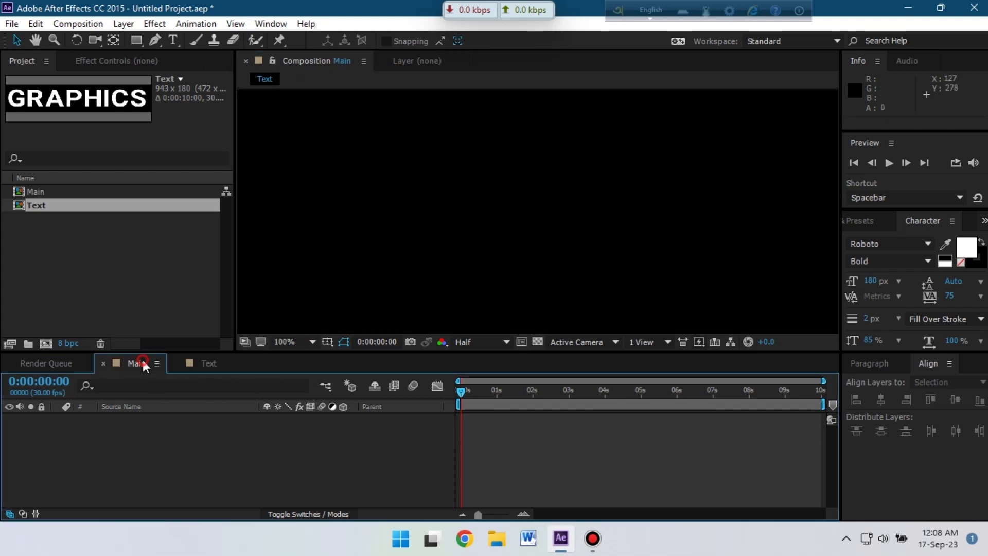
{"action": "left_click_drag", "start_coordinate": [39, 205], "coordinate": [101, 437]}
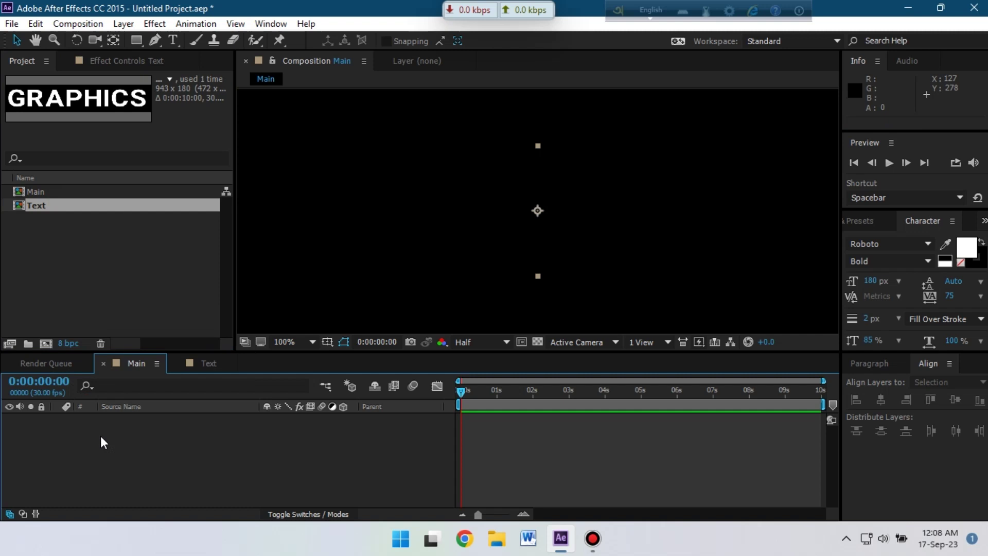
{"action": "left_click", "coordinate": [282, 342]}
{"action": "left_click", "coordinate": [326, 95]}
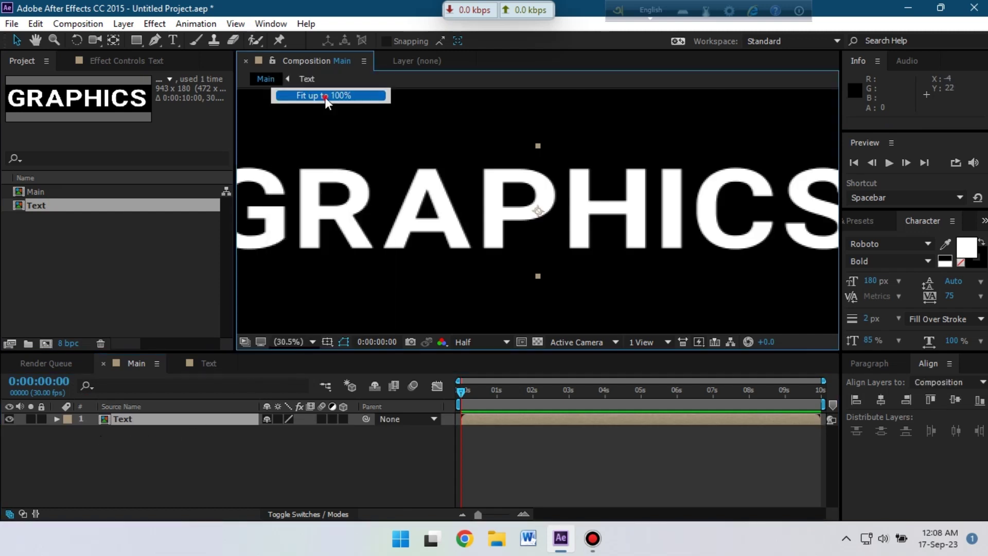
Duplicate the Text layer with Ctrl+D until Main holds eight stacked copies
{"action": "left_click", "coordinate": [109, 418]}
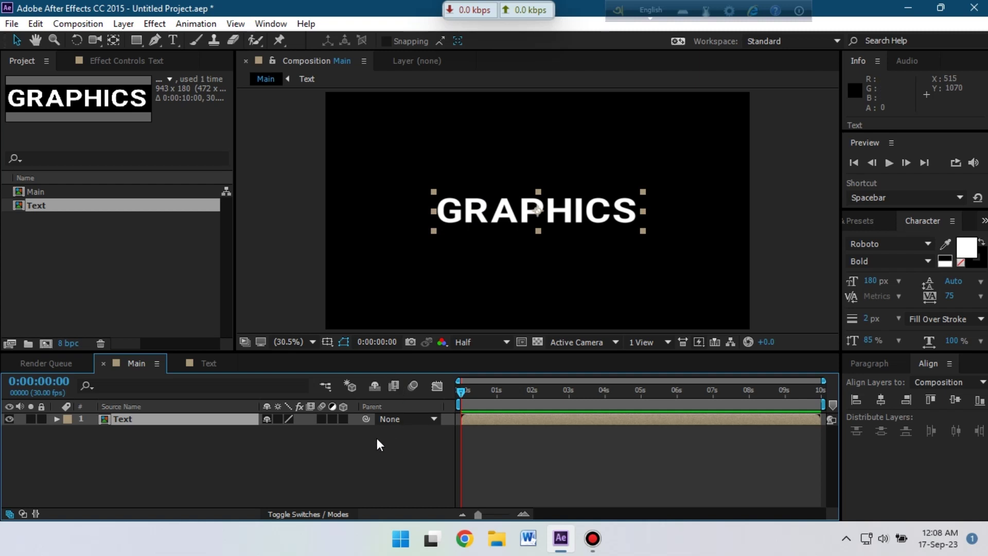
{"action": "left_click", "coordinate": [189, 459]}
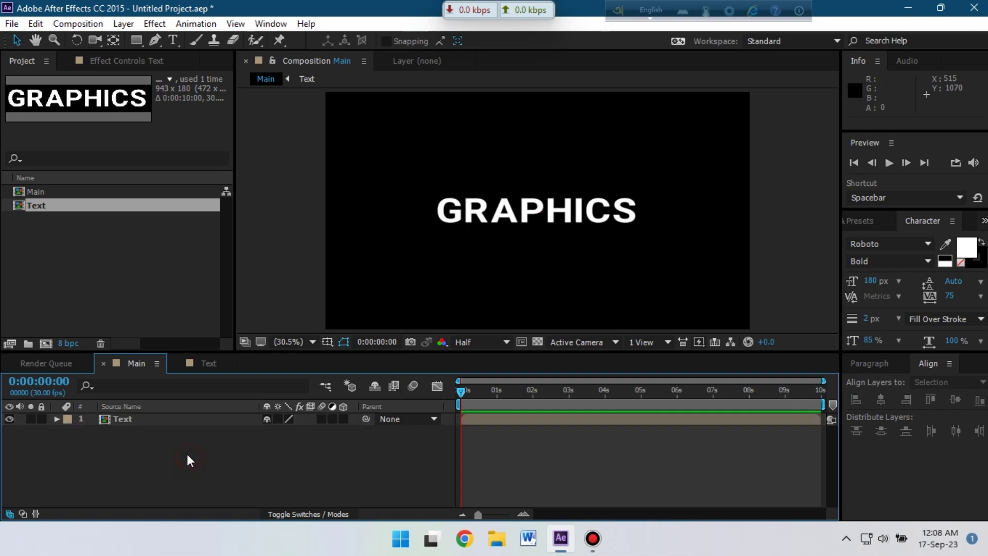
{"action": "left_click", "coordinate": [129, 421]}
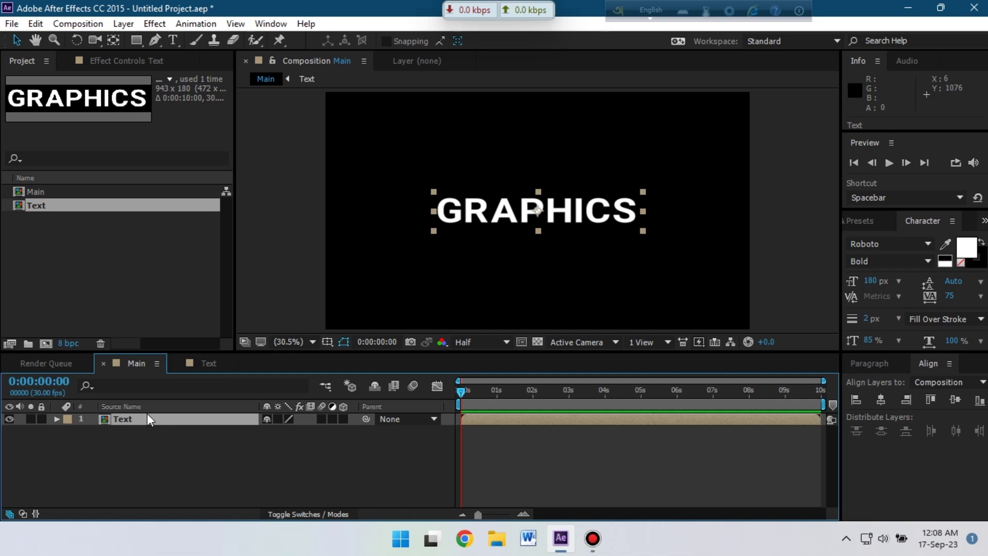
{"action": "key", "text": "ctrl+d"}
{"action": "key", "text": "ctrl+d"}
{"action": "key", "text": "ctrl+d"}
{"action": "key", "text": "ctrl+d"}
{"action": "key", "text": "ctrl+d"}
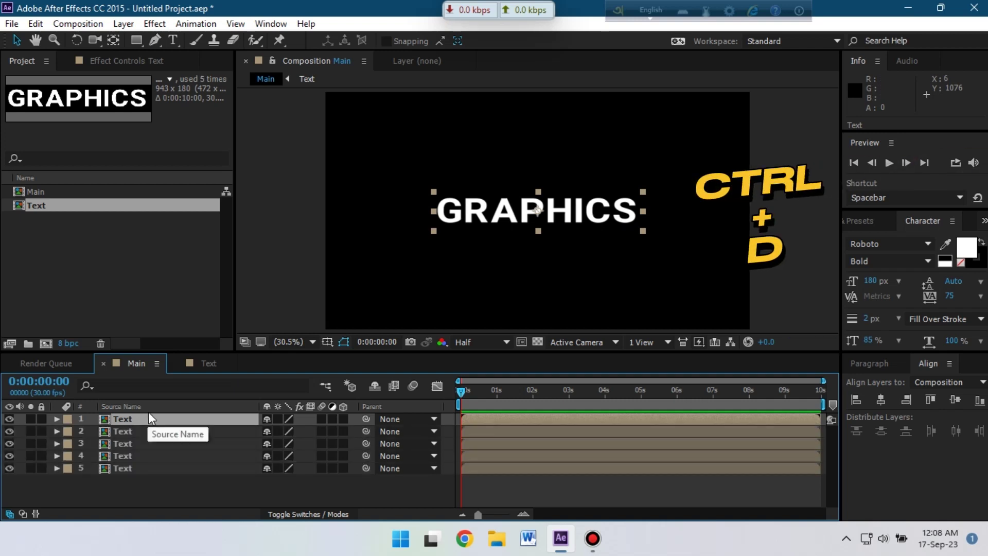
{"action": "key", "text": "ctrl+d"}
{"action": "key", "text": "ctrl+d"}
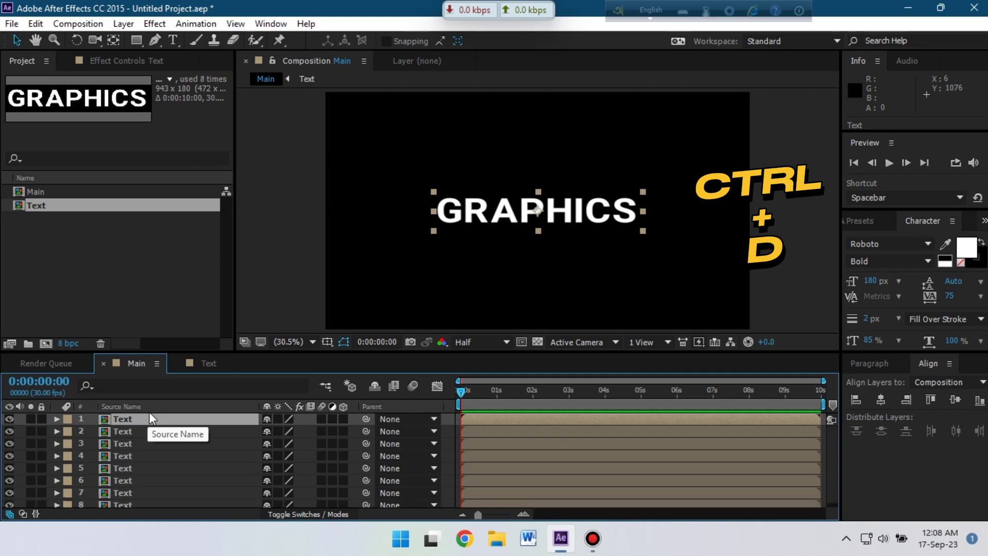
{"action": "scroll", "coordinate": [164, 439], "scroll_direction": "down", "scroll_amount": 1}
{"action": "scroll", "coordinate": [162, 437], "scroll_direction": "up", "scroll_amount": 1}
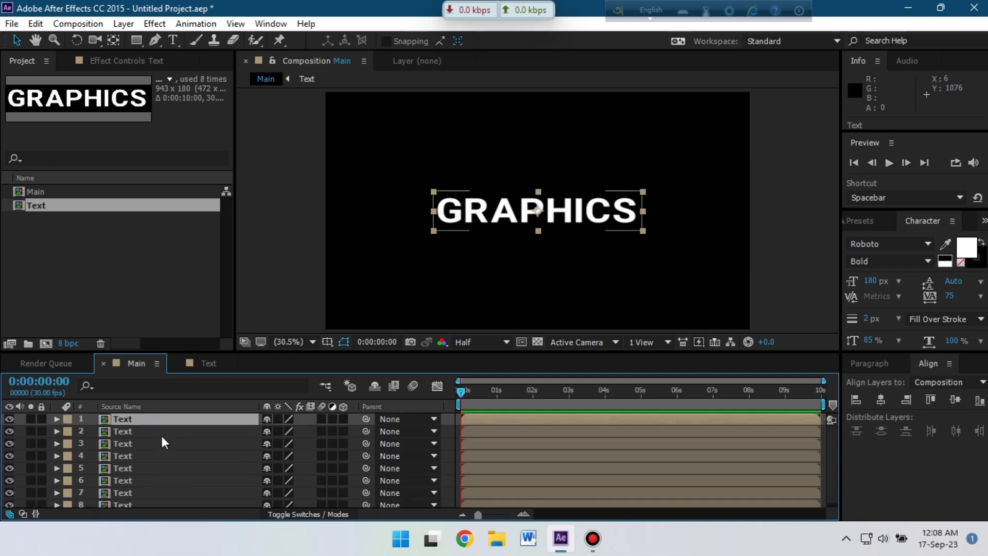
{"action": "left_click_drag", "start_coordinate": [289, 354], "coordinate": [289, 344]}
{"action": "left_click", "coordinate": [126, 493]}
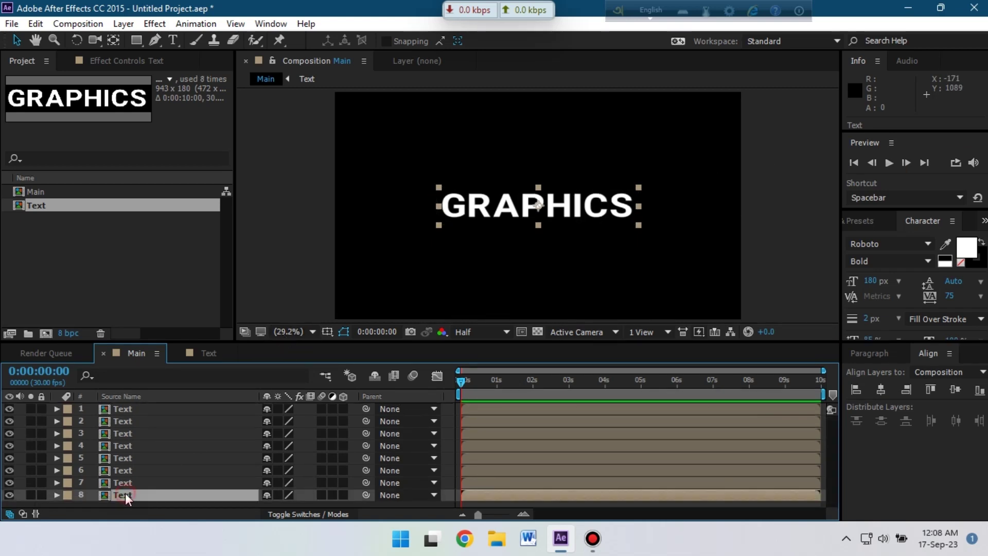
With the Rectangle tool, mask layer 8 down to just the letter G
{"action": "left_click", "coordinate": [136, 40]}
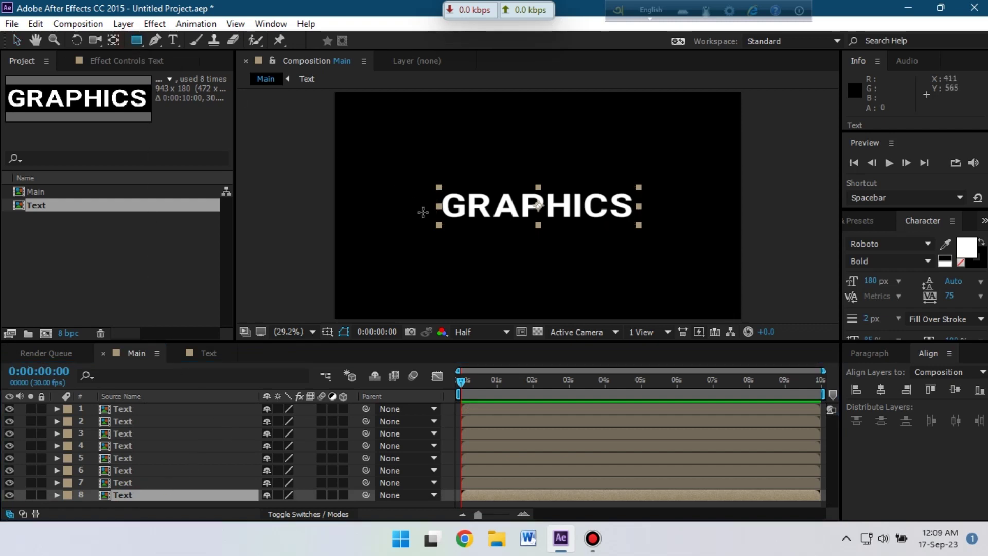
{"action": "scroll", "coordinate": [419, 211], "scroll_direction": "up", "scroll_amount": 1}
{"action": "scroll", "coordinate": [423, 212], "scroll_direction": "up", "scroll_amount": 3}
{"action": "scroll", "coordinate": [407, 210], "scroll_direction": "down", "scroll_amount": 2}
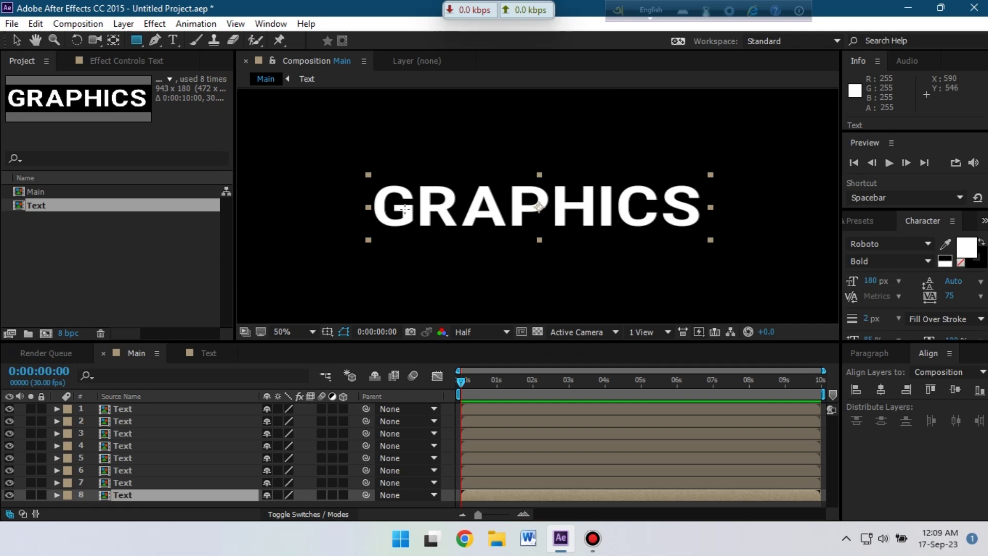
{"action": "scroll", "coordinate": [375, 178], "scroll_direction": "up", "scroll_amount": 2}
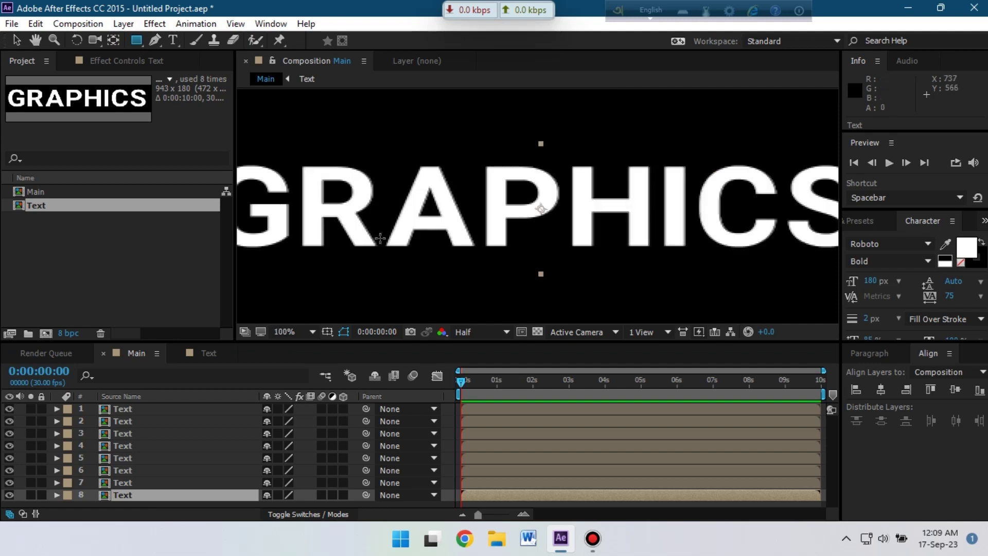
{"action": "key", "text": "h"}
{"action": "left_click_drag", "start_coordinate": [305, 265], "coordinate": [366, 265]}
{"action": "key", "text": "q"}
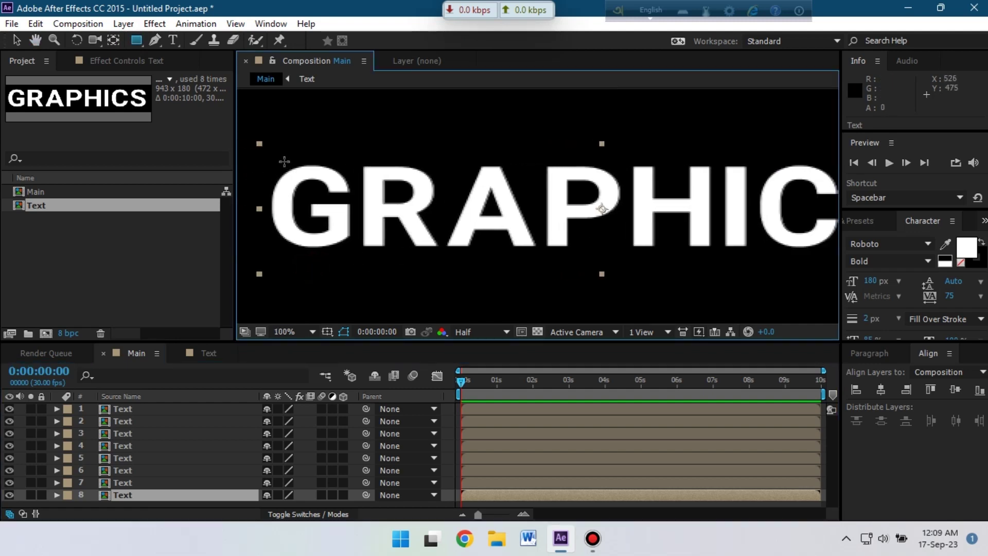
{"action": "left_click_drag", "start_coordinate": [268, 155], "coordinate": [354, 262]}
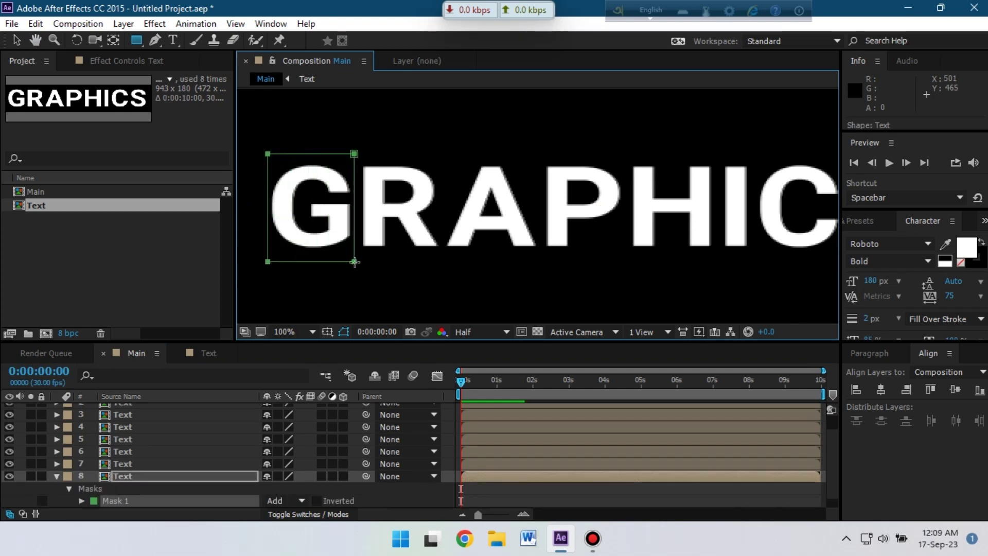
Mask layers 7 and 6 down to the letters R and A
{"action": "left_click", "coordinate": [128, 462]}
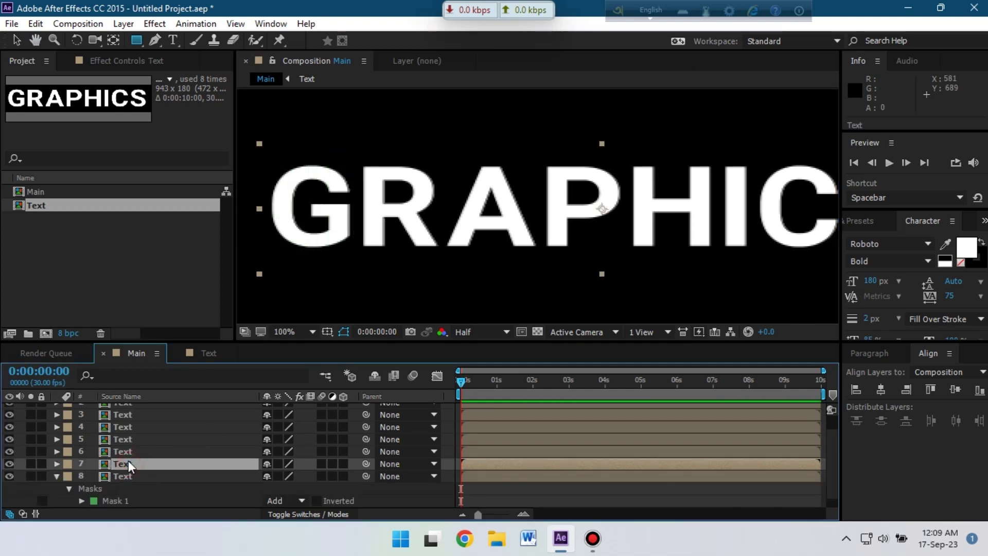
{"action": "left_click", "coordinate": [355, 152]}
{"action": "mouse_move", "coordinate": [374, 208]}
{"action": "left_mouse_down"}
{"action": "mouse_move", "coordinate": [403, 261]}
{"action": "mouse_move", "coordinate": [447, 282]}
{"action": "left_mouse_up"}
{"action": "key", "text": "ctrl+Up"}
{"action": "left_click_drag", "start_coordinate": [441, 148], "coordinate": [486, 262]}
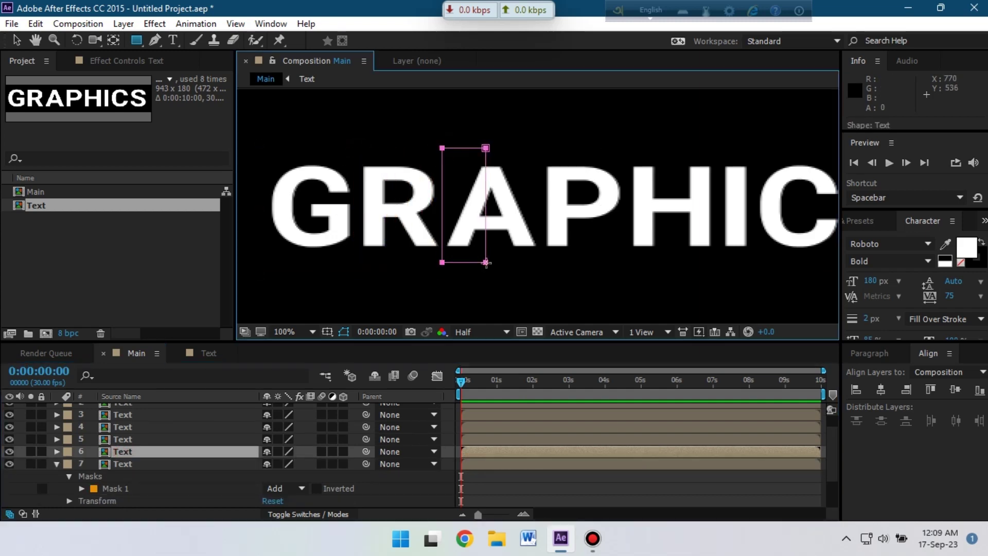
Bring the final letter S into view, then fit the whole Main comp in the viewer
{"action": "double_click", "coordinate": [124, 414]}
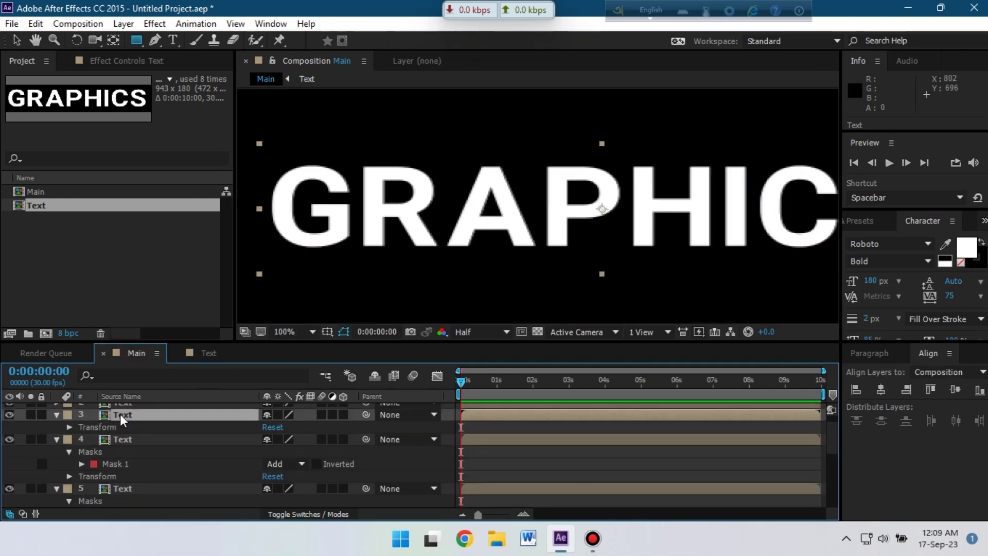
{"action": "left_click", "coordinate": [119, 414]}
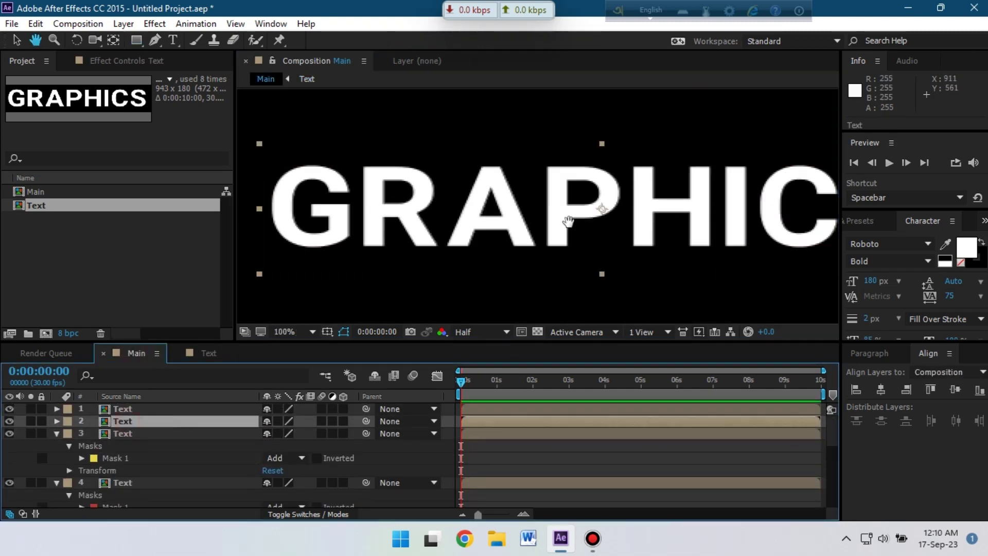
{"action": "left_click_drag", "start_coordinate": [569, 221], "coordinate": [462, 221]}
{"action": "key", "text": "ctrl+Up"}
{"action": "left_click", "coordinate": [312, 331]}
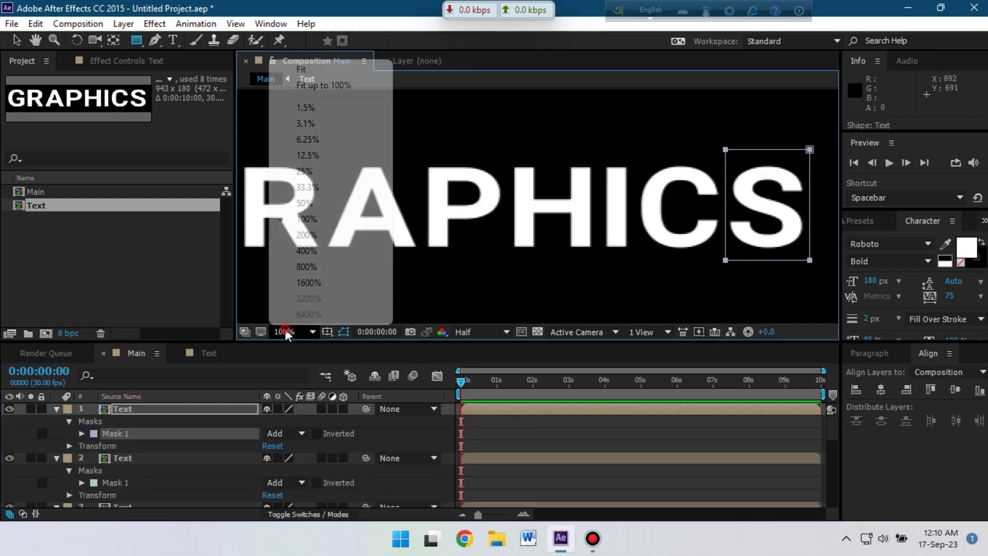
{"action": "left_click", "coordinate": [329, 85]}
{"action": "left_click", "coordinate": [132, 407]}
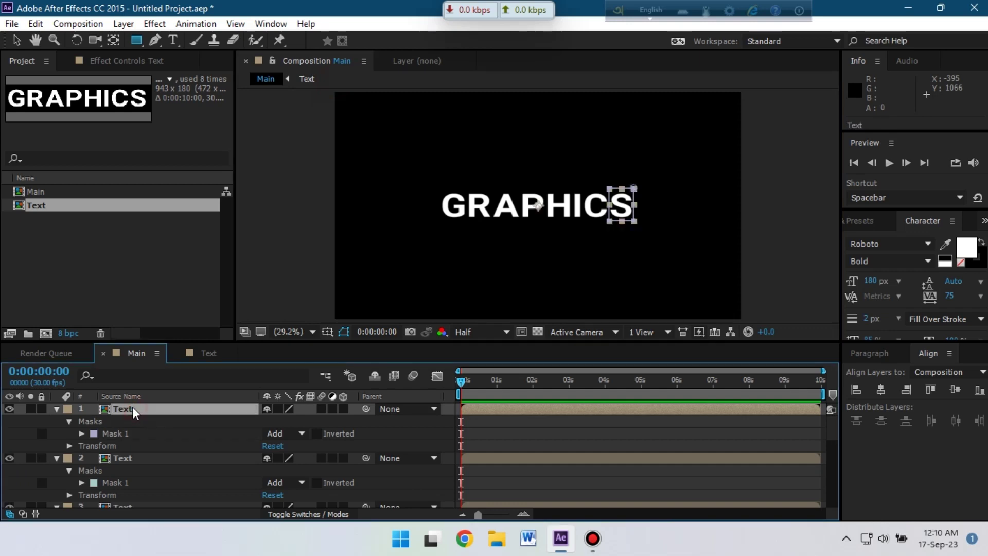
Apply the Offset effect to layer 8, the G layer
{"action": "key", "text": "ctrl+a"}
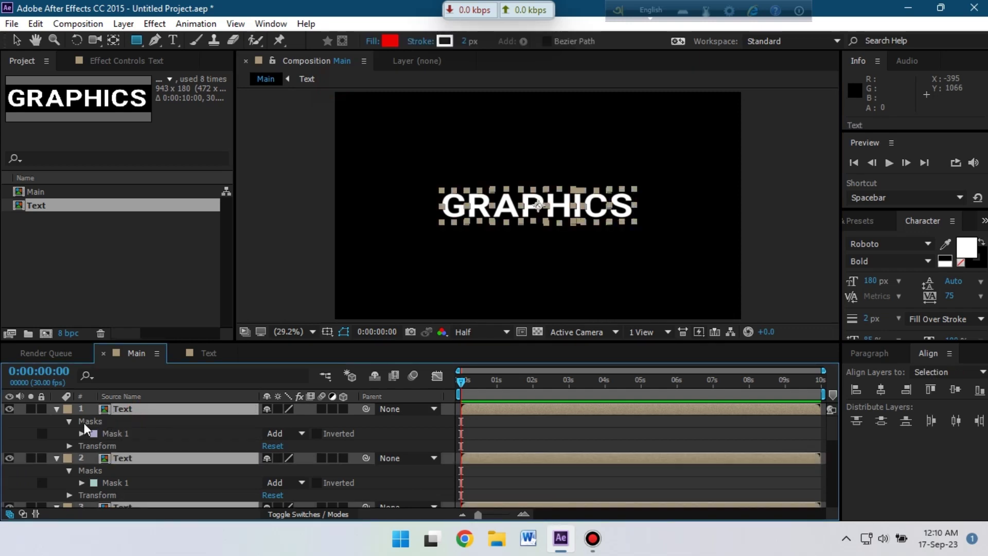
{"action": "left_click", "coordinate": [56, 409]}
{"action": "left_click", "coordinate": [137, 495]}
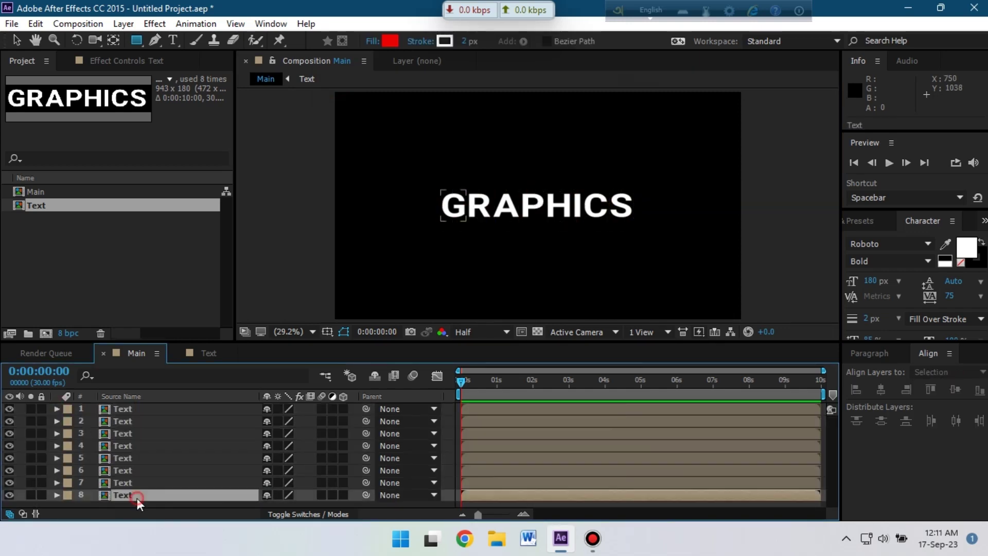
{"action": "left_click", "coordinate": [872, 221]}
{"action": "left_click", "coordinate": [893, 291]}
{"action": "left_click", "coordinate": [886, 239]}
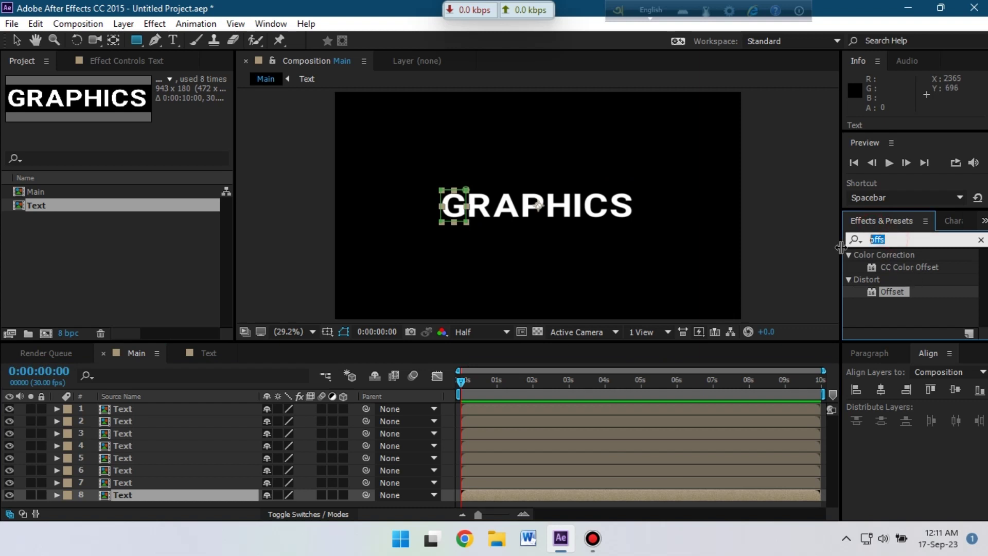
{"action": "double_click", "coordinate": [898, 292]}
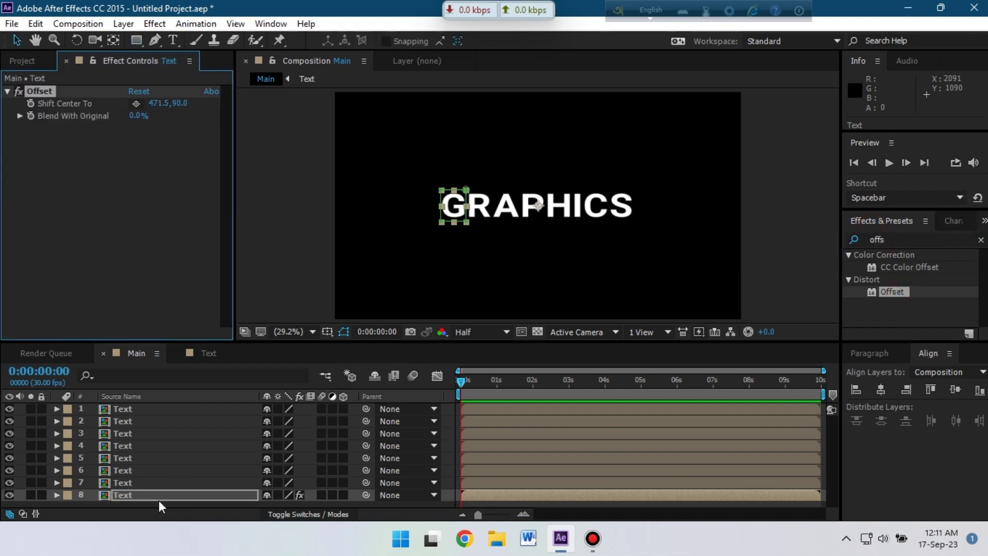
At 4 seconds, keyframe layer 8's Shift Center To at 471.5, 90.0 and copy the effect
{"action": "left_click", "coordinate": [123, 495]}
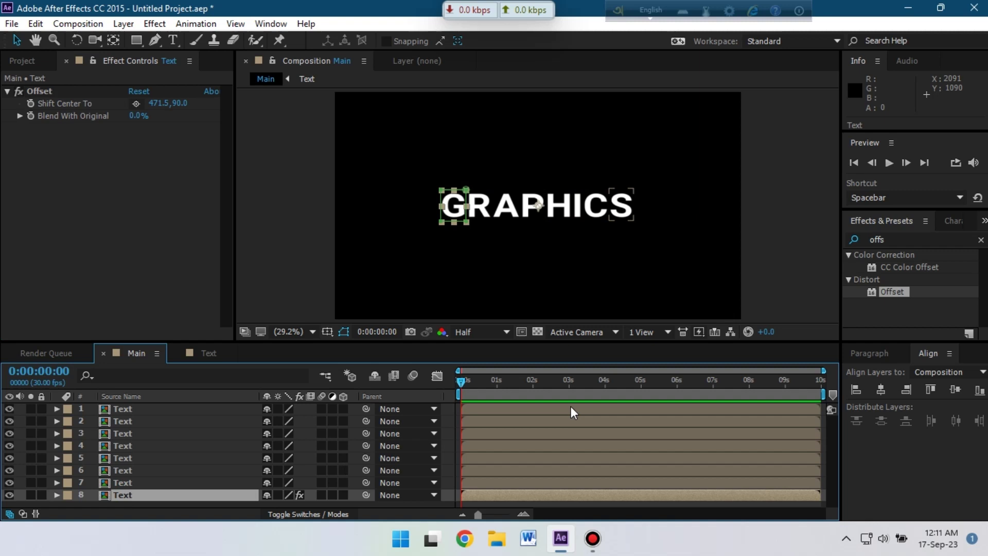
{"action": "left_click", "coordinate": [604, 387]}
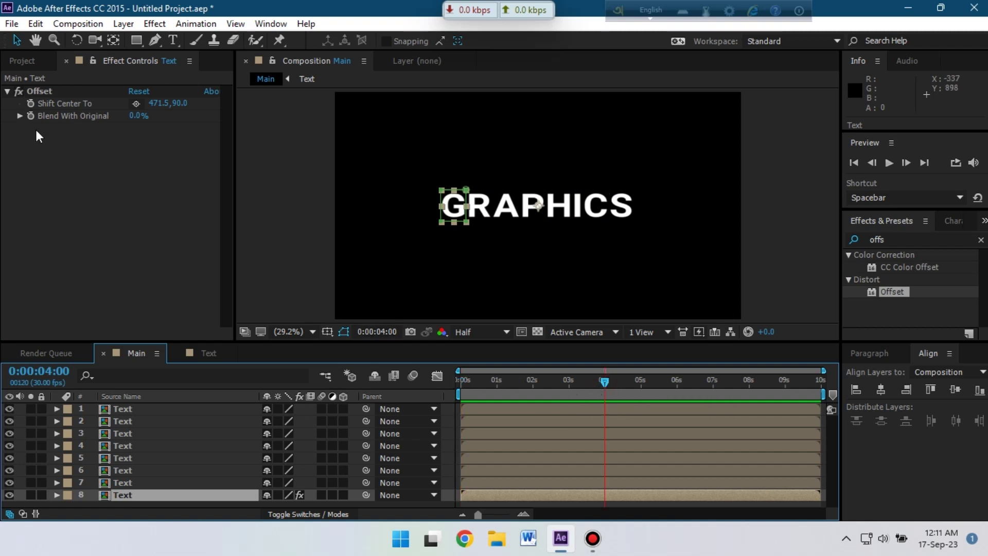
{"action": "left_click", "coordinate": [31, 103]}
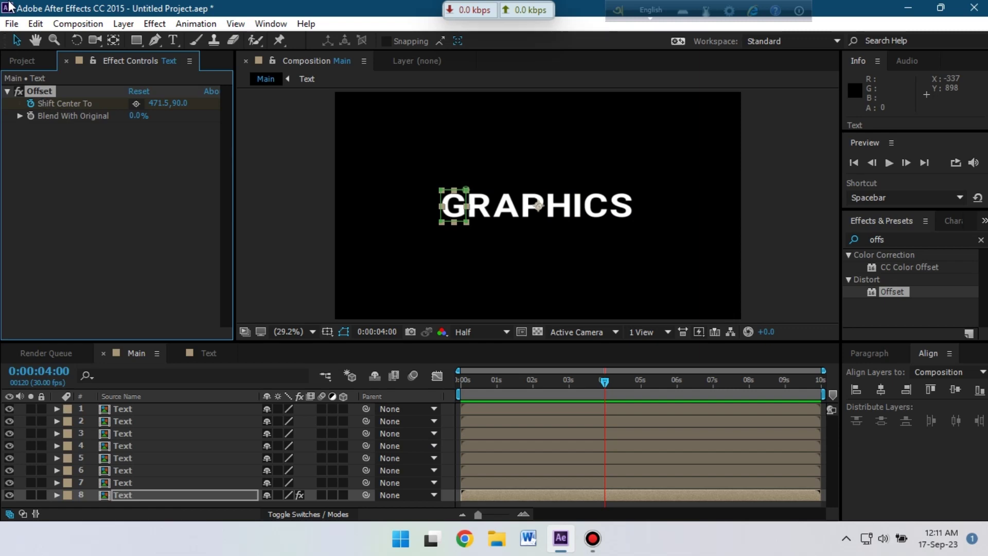
{"action": "left_click", "coordinate": [35, 23]}
{"action": "left_click", "coordinate": [69, 114]}
Paste the keyframed Offset effect onto layers 1–7 and reveal the keyframes
{"action": "left_click", "coordinate": [144, 484]}
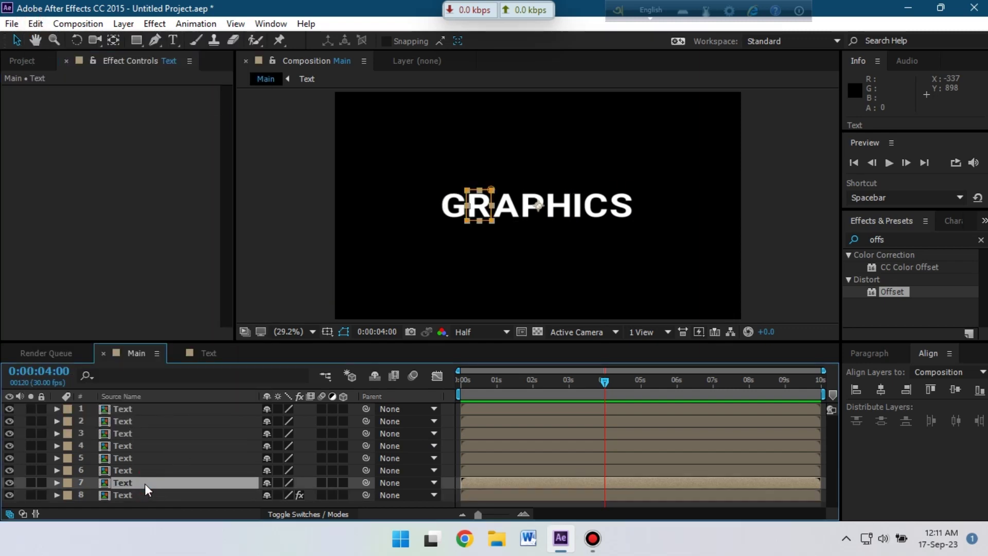
{"action": "left_click", "coordinate": [125, 410], "text": "shift"}
{"action": "left_click", "coordinate": [36, 24]}
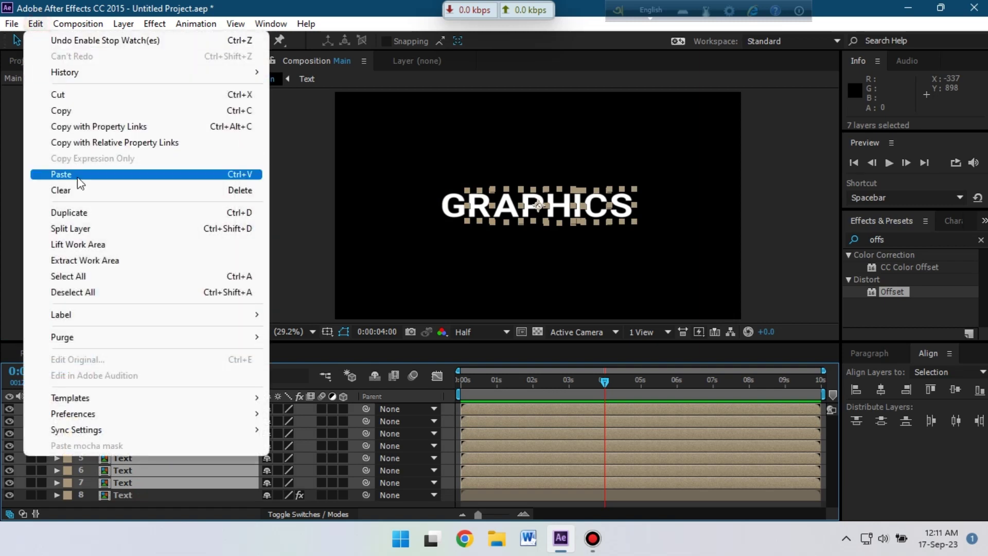
{"action": "left_click", "coordinate": [72, 173]}
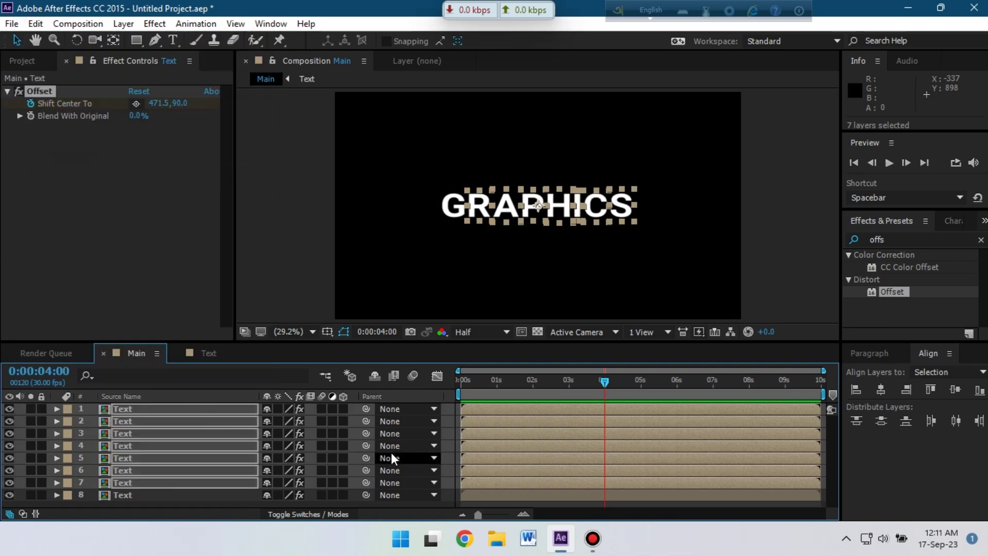
{"action": "key", "text": "u"}
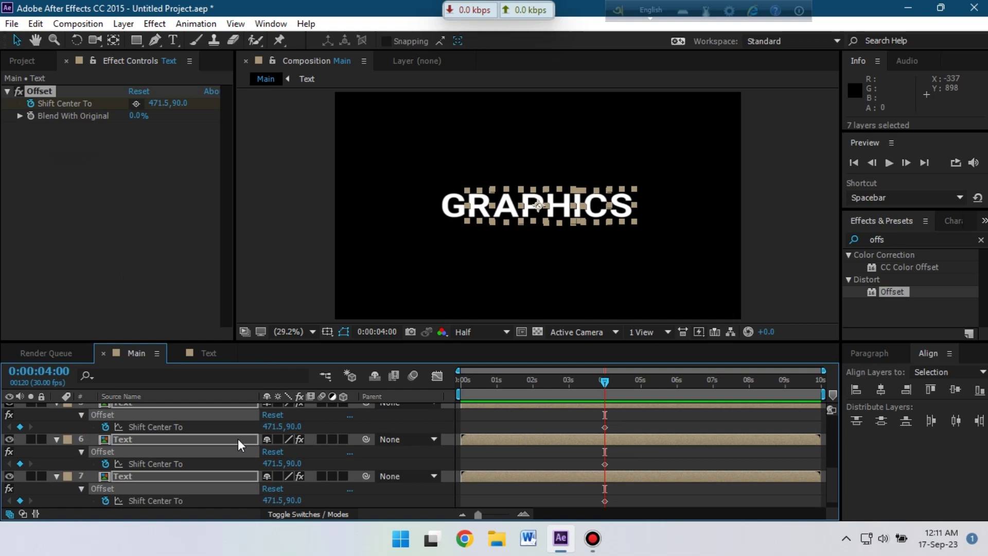
{"action": "key", "text": "u"}
{"action": "left_click", "coordinate": [148, 497]}
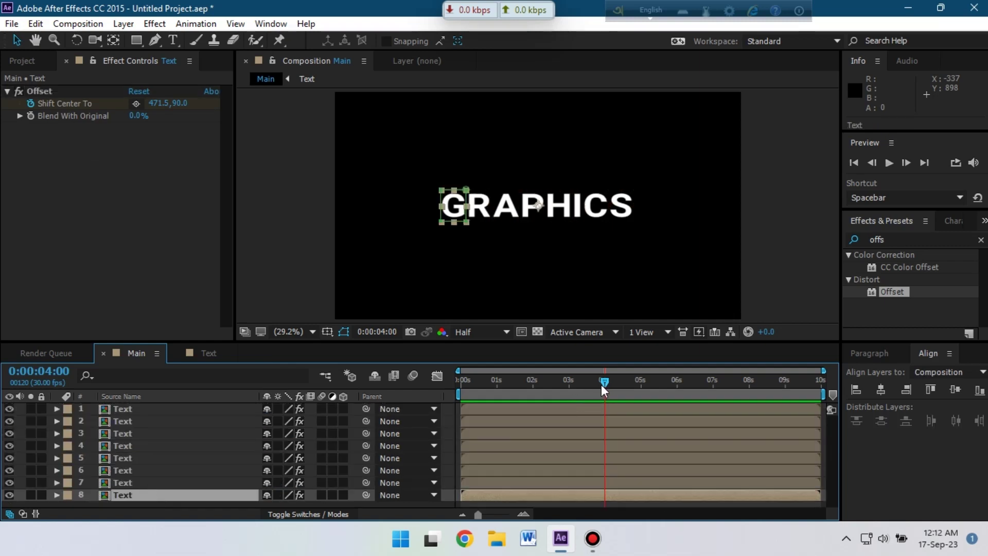
At 0 seconds, set layer 8's Shift Center To Y to -1500 and preview the G sliding in
{"action": "key", "text": "Home"}
{"action": "left_click", "coordinate": [57, 495]}
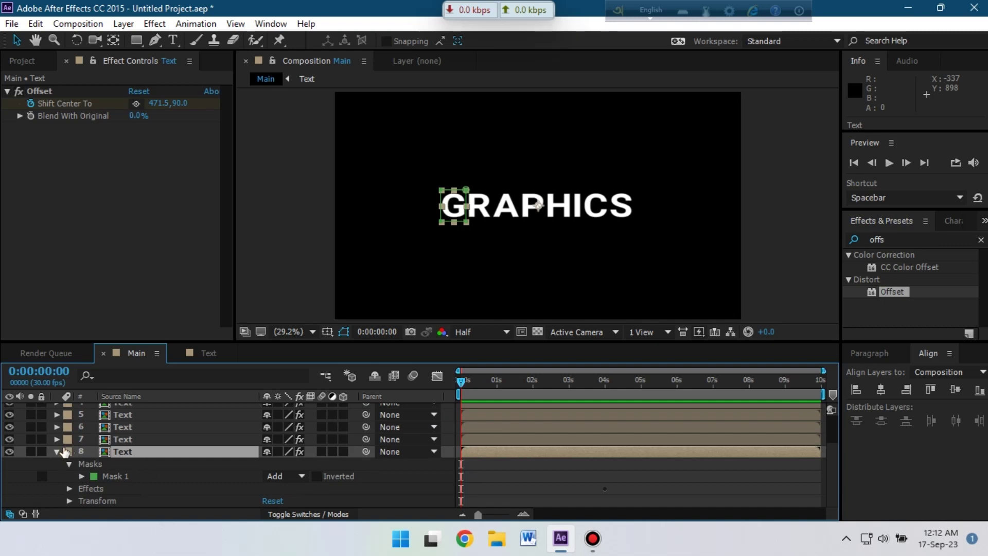
{"action": "left_click", "coordinate": [56, 451]}
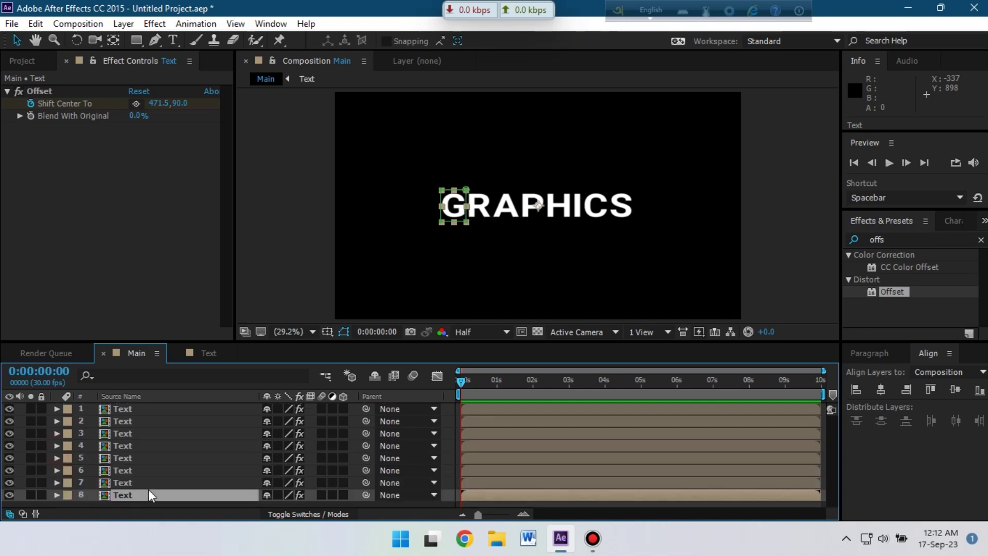
{"action": "key", "text": "u"}
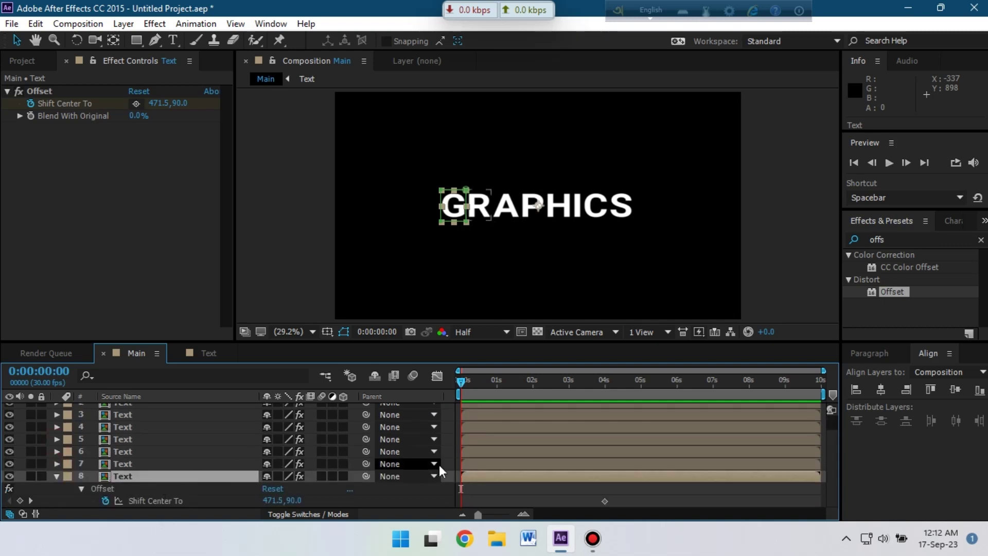
{"action": "left_click", "coordinate": [294, 501]}
{"action": "type", "text": "-1500"}
{"action": "key", "text": "Return"}
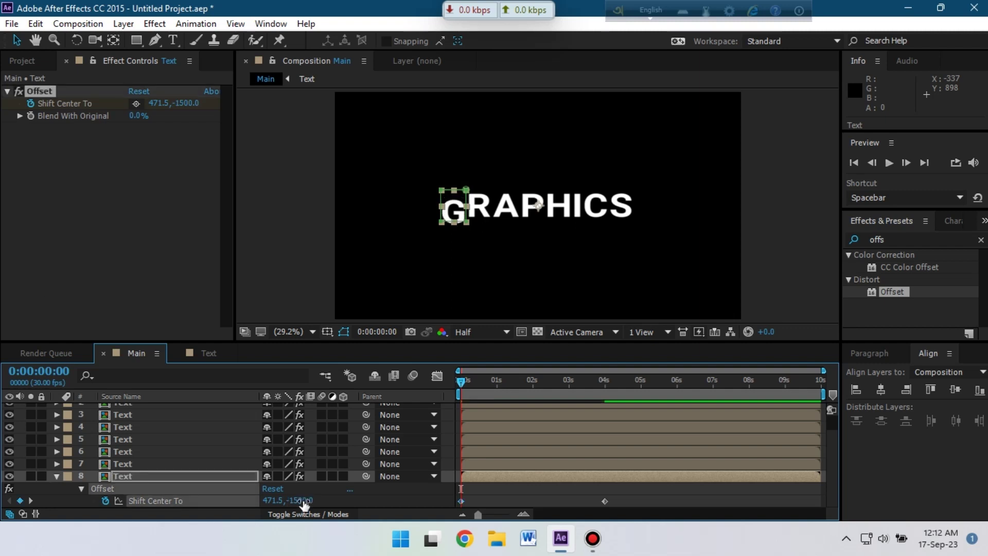
{"action": "key", "text": "space"}
{"action": "key", "text": "space"}
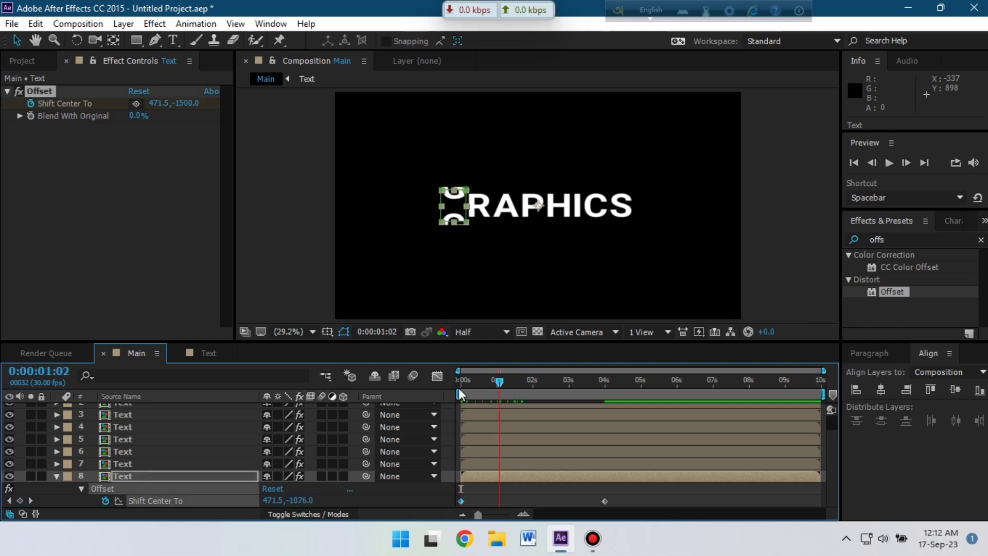
{"action": "left_click", "coordinate": [300, 499]}
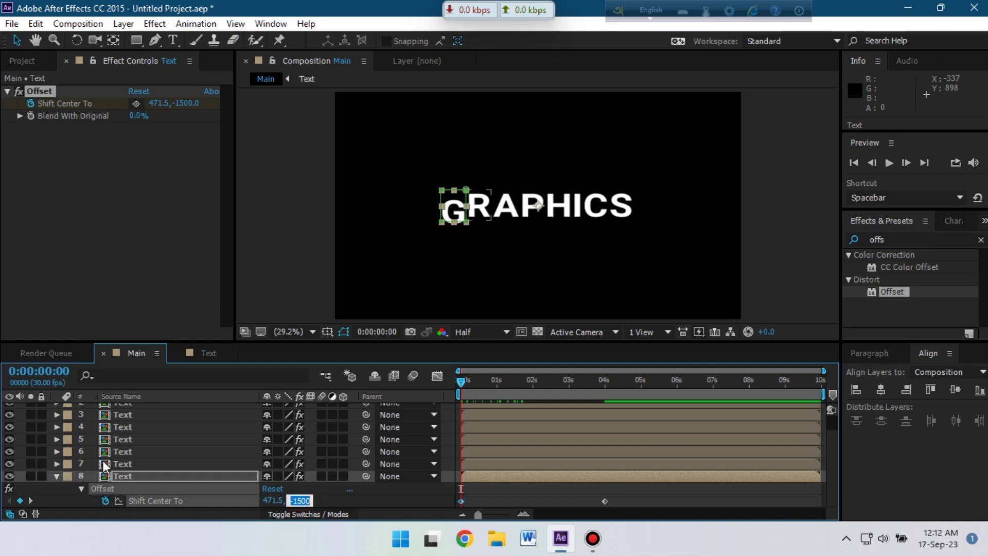
Set the 0-second Shift Center To Y to -1500 on layers 6 and 4
{"action": "left_click", "coordinate": [122, 452]}
{"action": "key", "text": "u"}
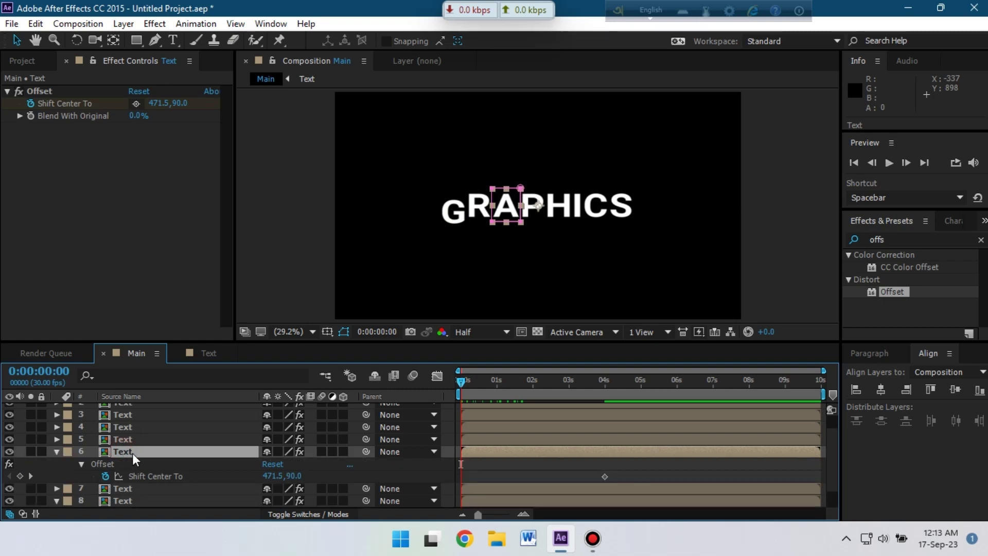
{"action": "left_click", "coordinate": [291, 476]}
{"action": "type", "text": "-1500"}
{"action": "left_click", "coordinate": [123, 431]}
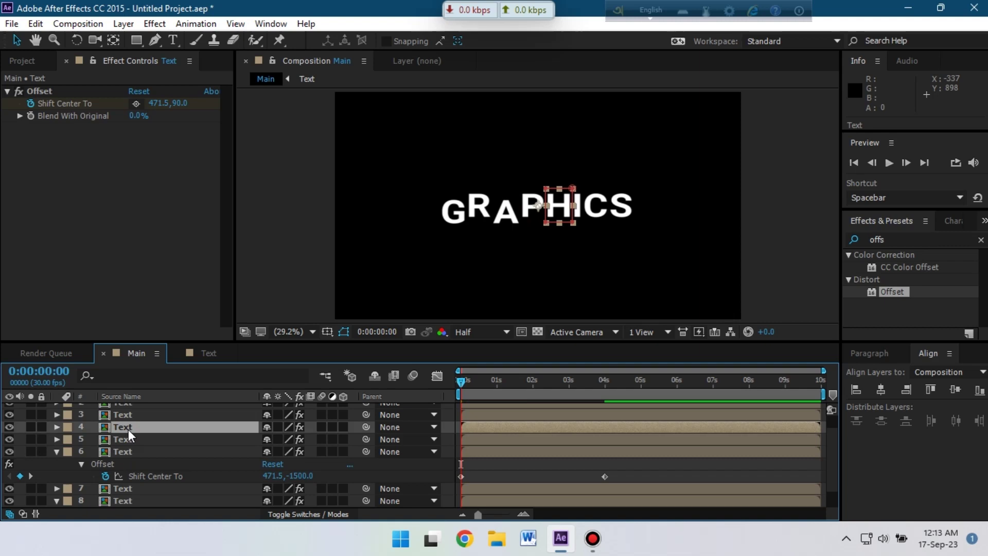
{"action": "key", "text": "u"}
{"action": "left_click", "coordinate": [292, 452]}
{"action": "type", "text": "-1500"}
Scrub through the first second to check the slide-in, then return to the start
{"action": "double_click", "coordinate": [171, 420]}
{"action": "key", "text": "shift+Escape"}
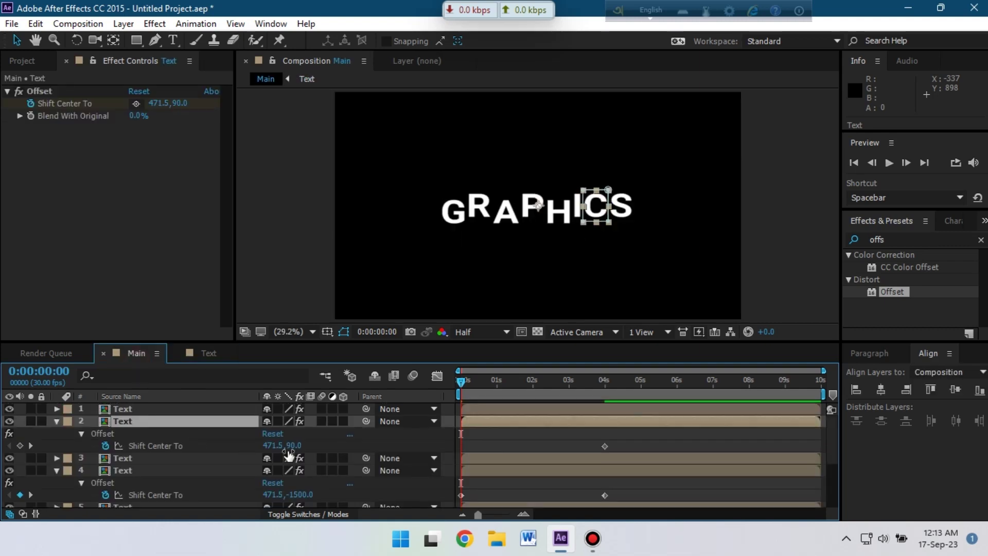
{"action": "left_click", "coordinate": [126, 410]}
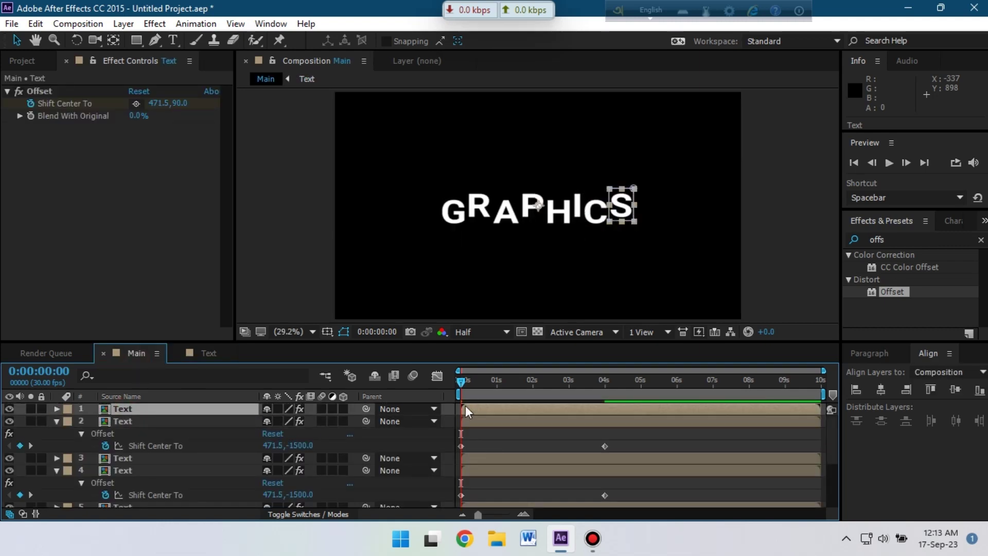
{"action": "left_click_drag", "start_coordinate": [462, 380], "coordinate": [600, 379]}
{"action": "key", "text": "Home"}
{"action": "left_click", "coordinate": [136, 422]}
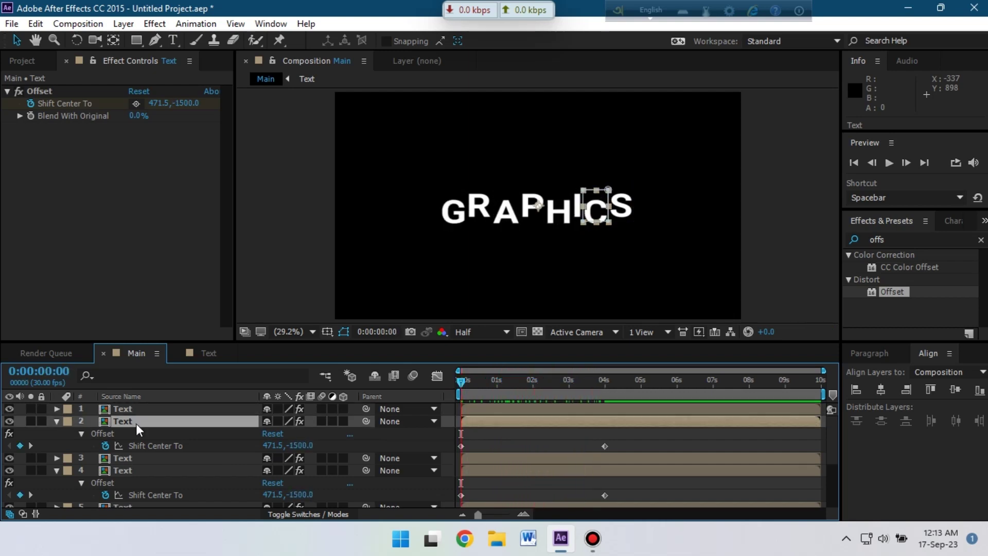
Set layer 1's 0-second Shift Center To to 471.5, 1500.0, then select layers 3 and 7
{"action": "left_click", "coordinate": [152, 410]}
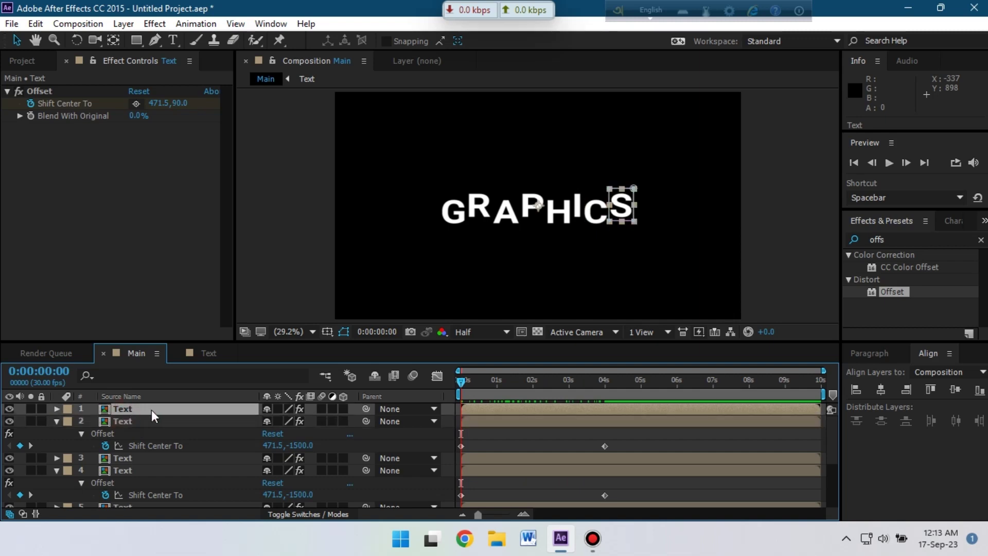
{"action": "key", "text": "u"}
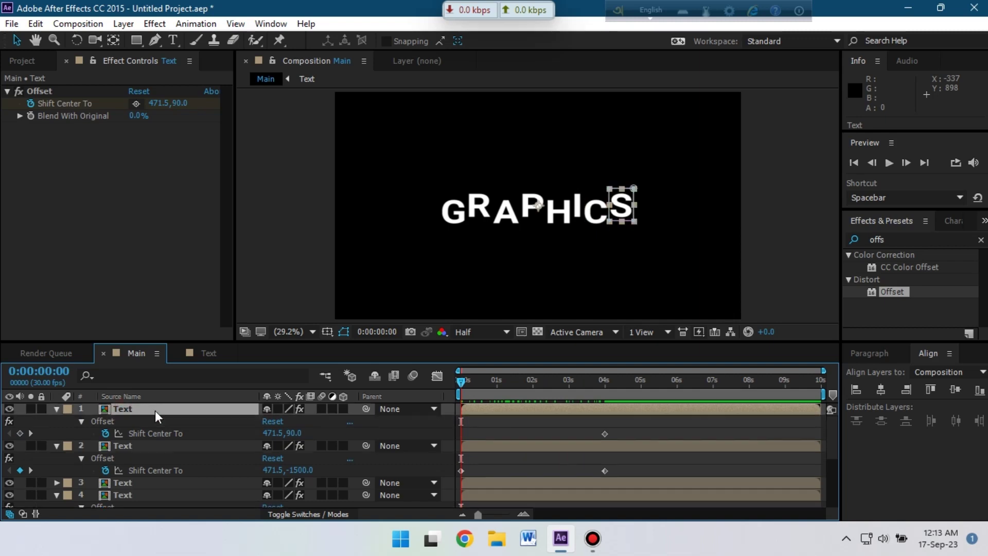
{"action": "left_click", "coordinate": [292, 434]}
{"action": "double_click", "coordinate": [292, 432]}
{"action": "key", "text": "Return"}
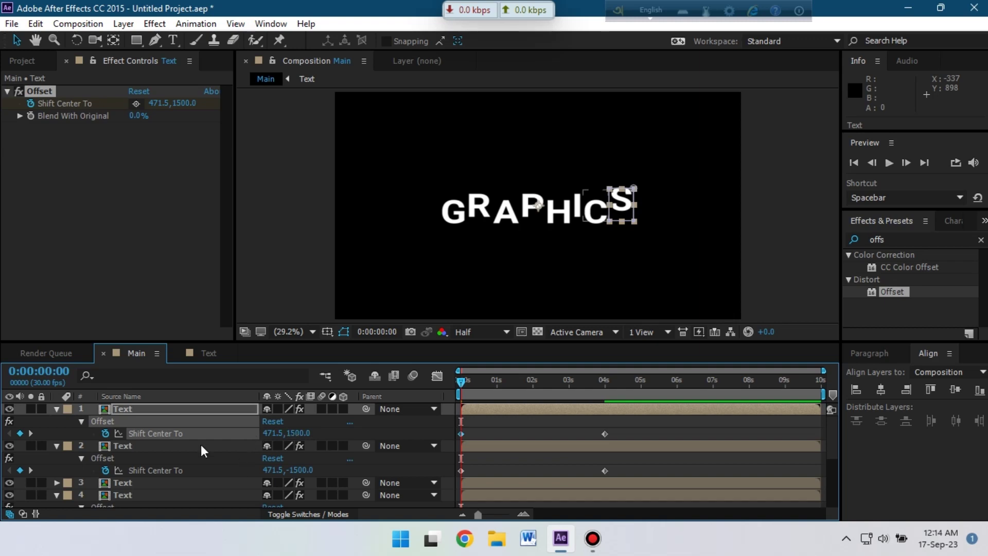
{"action": "scroll", "coordinate": [159, 483], "scroll_direction": "down", "scroll_amount": 1}
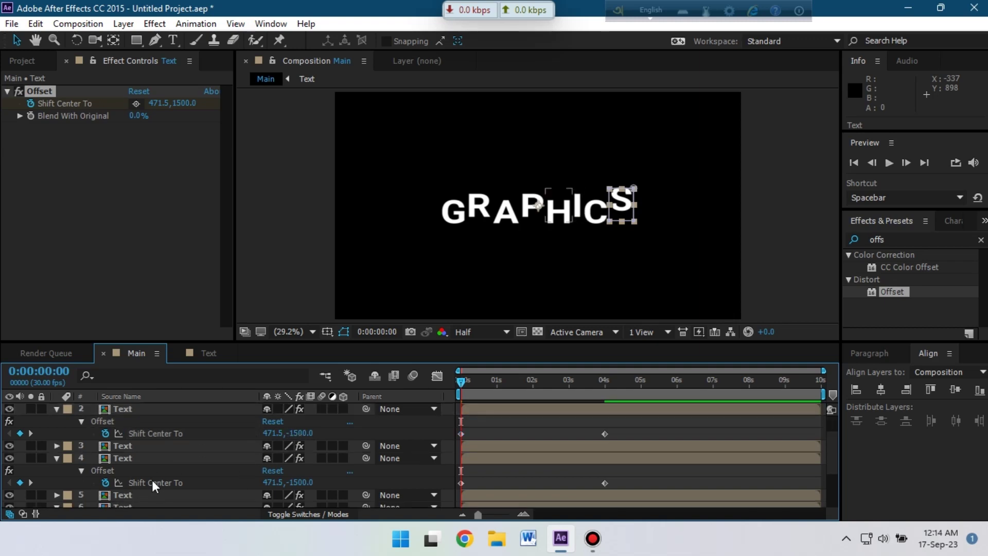
{"action": "left_click", "coordinate": [137, 446]}
{"action": "scroll", "coordinate": [138, 445], "scroll_direction": "down", "scroll_amount": 1}
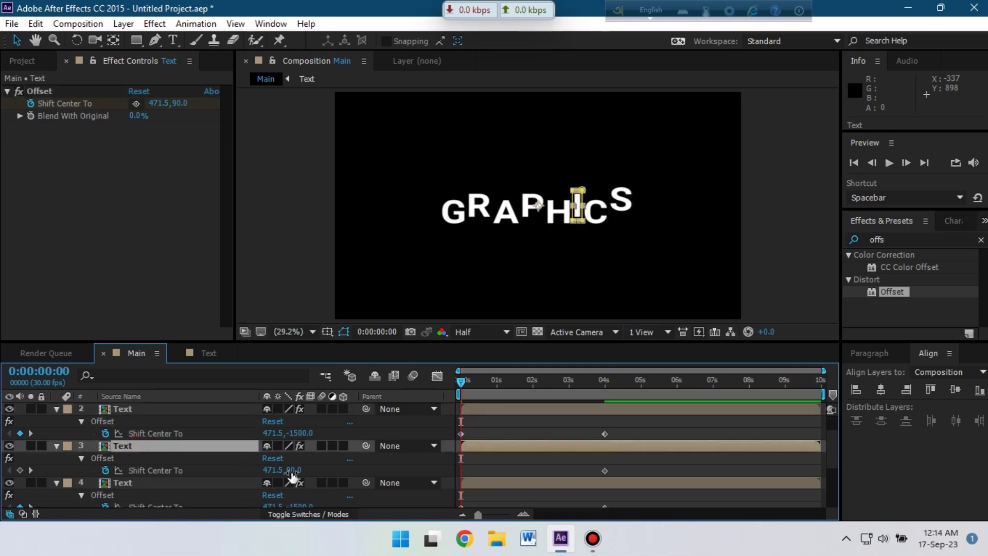
{"action": "scroll", "coordinate": [155, 447], "scroll_direction": "down", "scroll_amount": 1}
{"action": "left_click", "coordinate": [146, 466]}
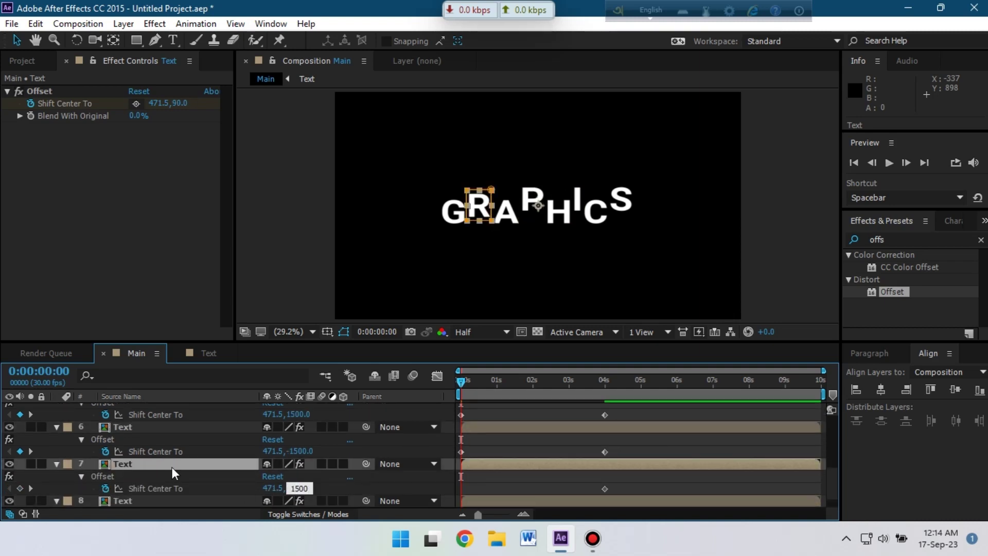
Check layer 7's slide, then reveal and select all Shift Center To keyframes on the eight layers
{"action": "key", "text": "u"}
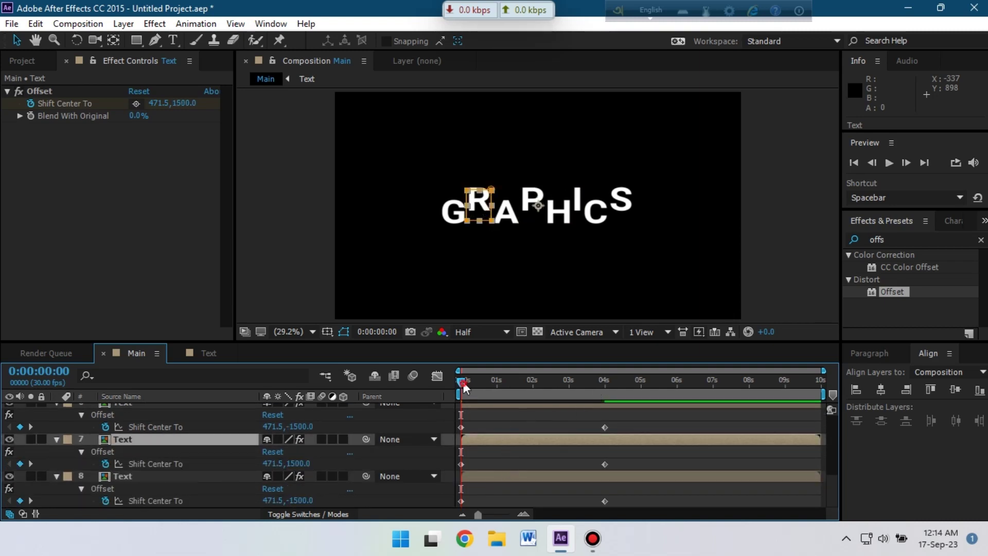
{"action": "left_click_drag", "start_coordinate": [463, 381], "coordinate": [582, 381]}
{"action": "key", "text": "ctrl+a"}
{"action": "key", "text": "u"}
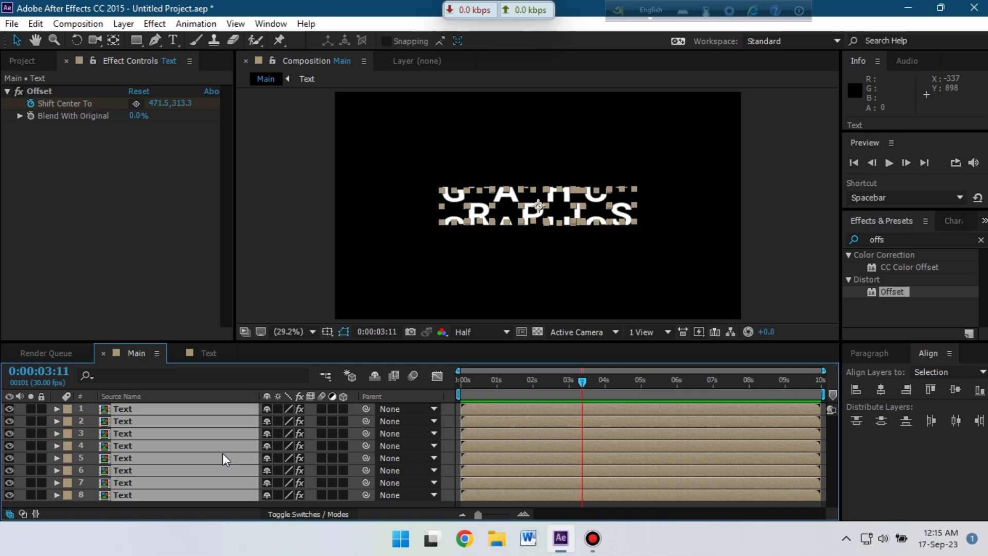
{"action": "key", "text": "u"}
{"action": "left_click_drag", "start_coordinate": [641, 342], "coordinate": [640, 175]}
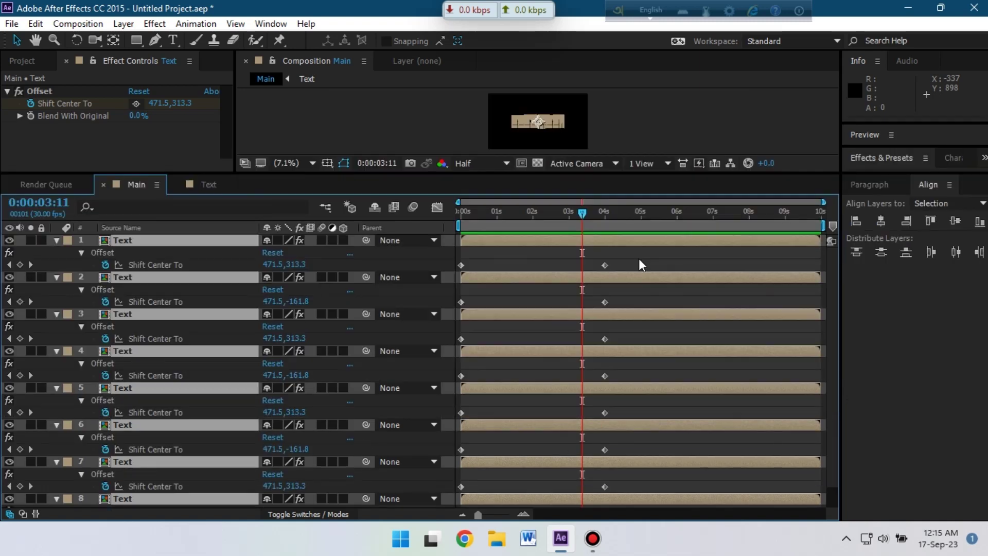
{"action": "left_click_drag", "start_coordinate": [638, 258], "coordinate": [446, 502]}
Apply Easy Ease to all the keyframes, refine their speed curves, and preview the animation
{"action": "mouse_move", "coordinate": [462, 488]}
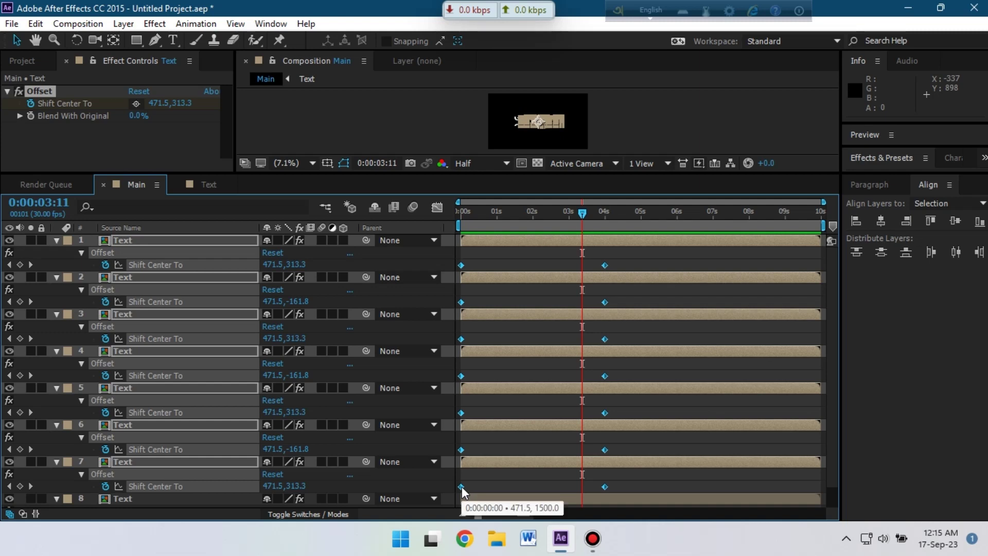
{"action": "right_click", "coordinate": [461, 487]}
{"action": "mouse_move", "coordinate": [510, 476]}
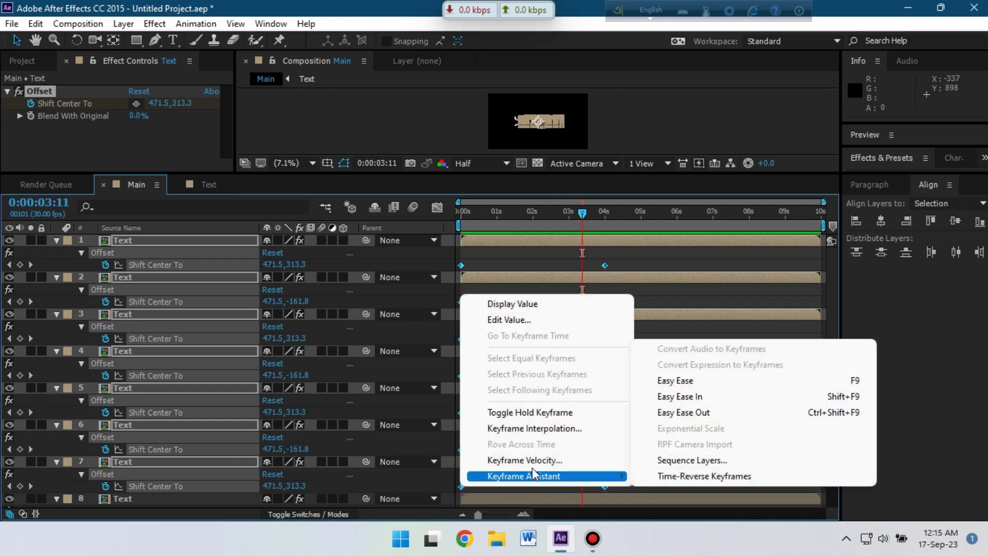
{"action": "left_click", "coordinate": [698, 382]}
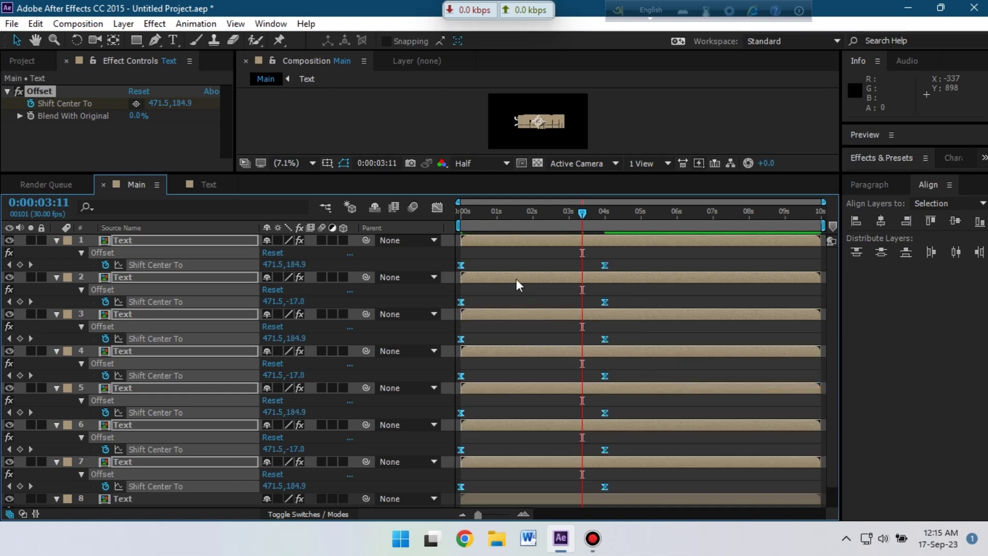
{"action": "left_click", "coordinate": [437, 207]}
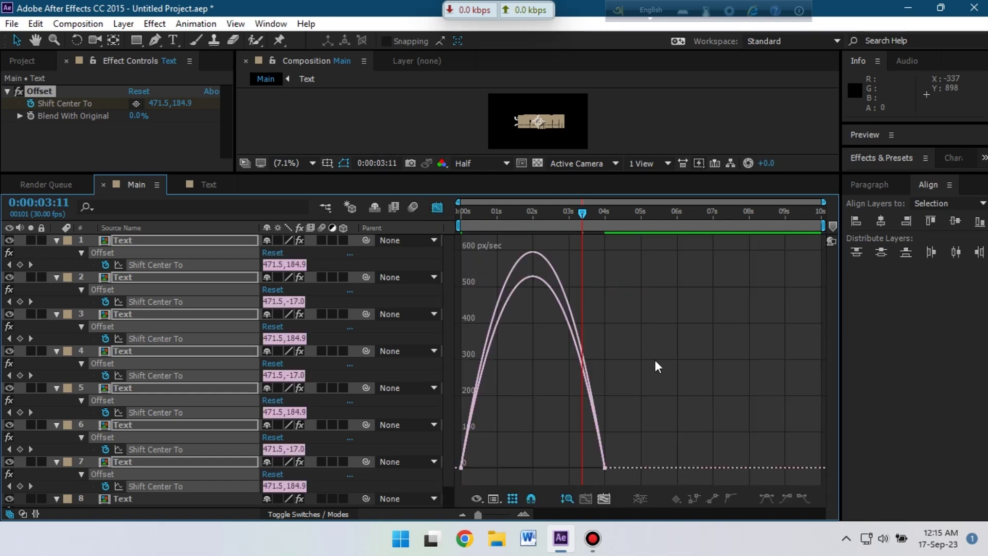
{"action": "left_click_drag", "start_coordinate": [661, 366], "coordinate": [446, 431]}
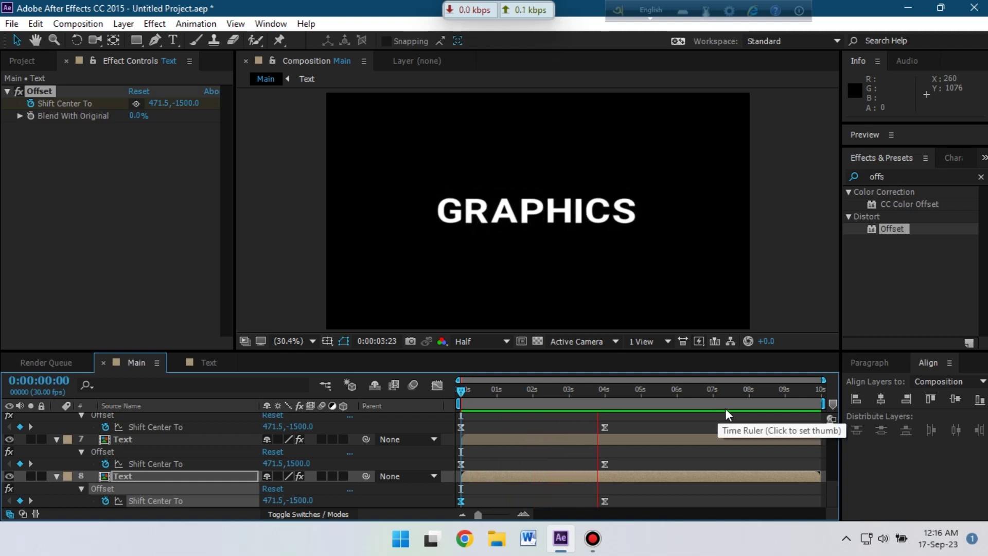
{"action": "left_click_drag", "start_coordinate": [721, 408], "coordinate": [514, 406]}
{"action": "key", "text": "space"}
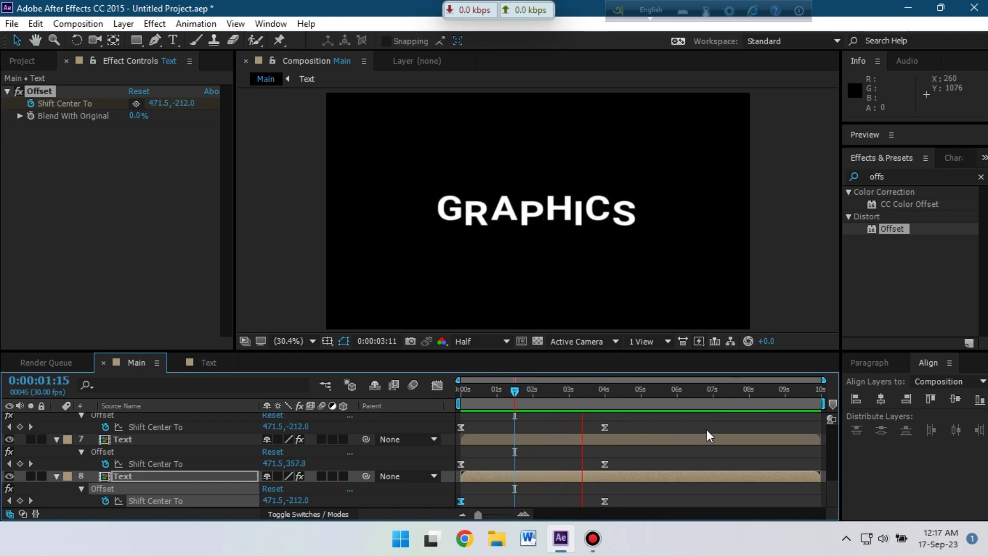
Add an adjustment layer on top and apply CC Force Motion Blur to it
{"action": "key", "text": "u"}
{"action": "left_click", "coordinate": [123, 23]}
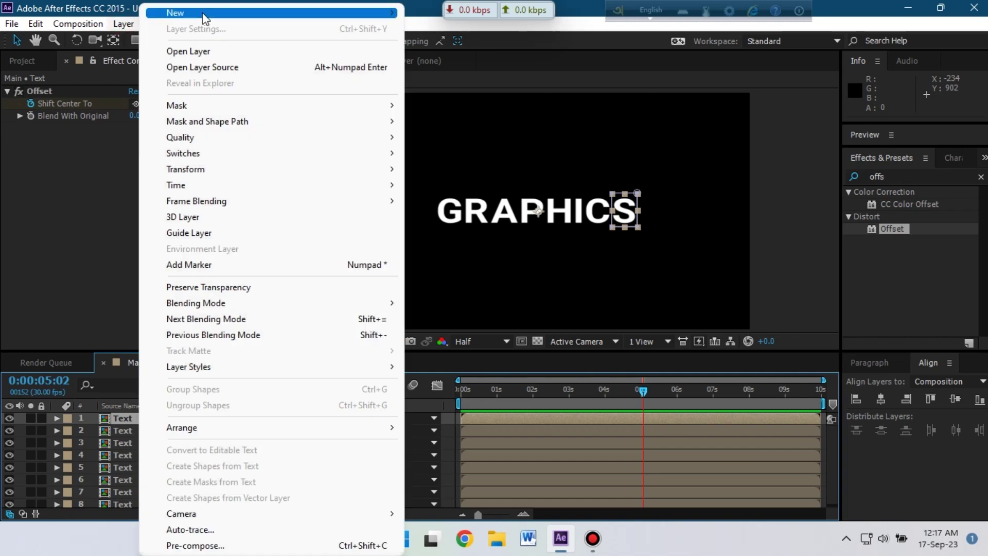
{"action": "mouse_move", "coordinate": [203, 14]}
{"action": "left_click", "coordinate": [474, 108]}
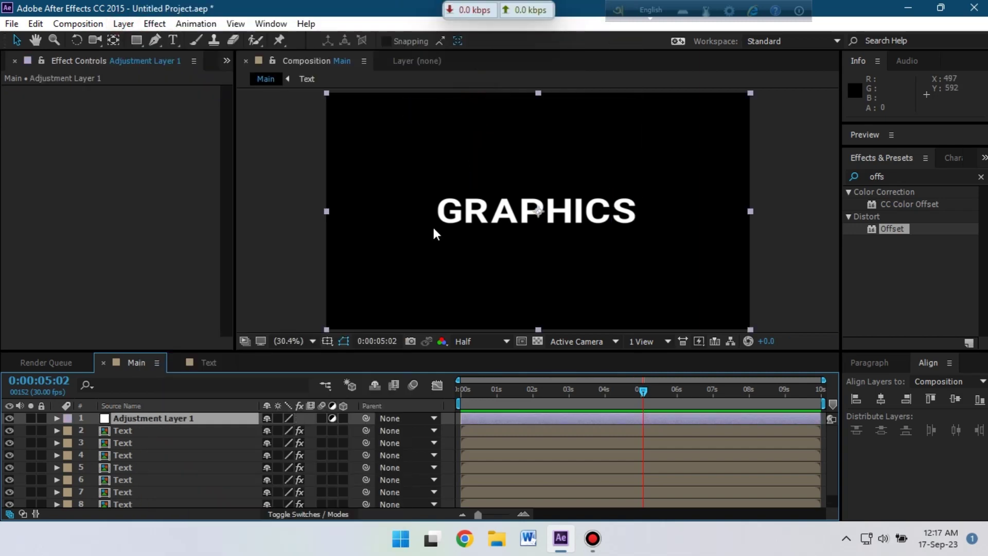
{"action": "double_click", "coordinate": [903, 176]}
{"action": "type", "text": "cc forc"}
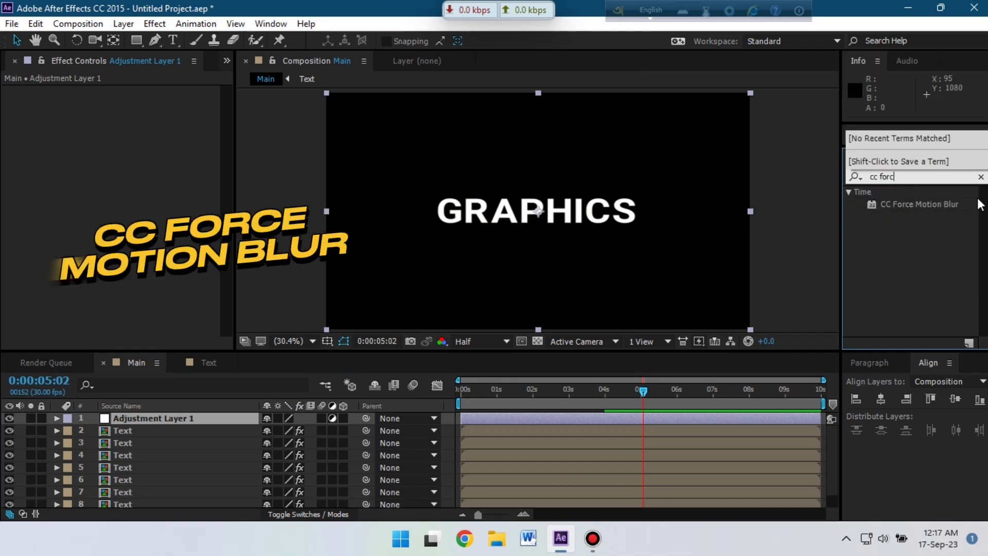
{"action": "left_click_drag", "start_coordinate": [919, 204], "coordinate": [152, 418]}
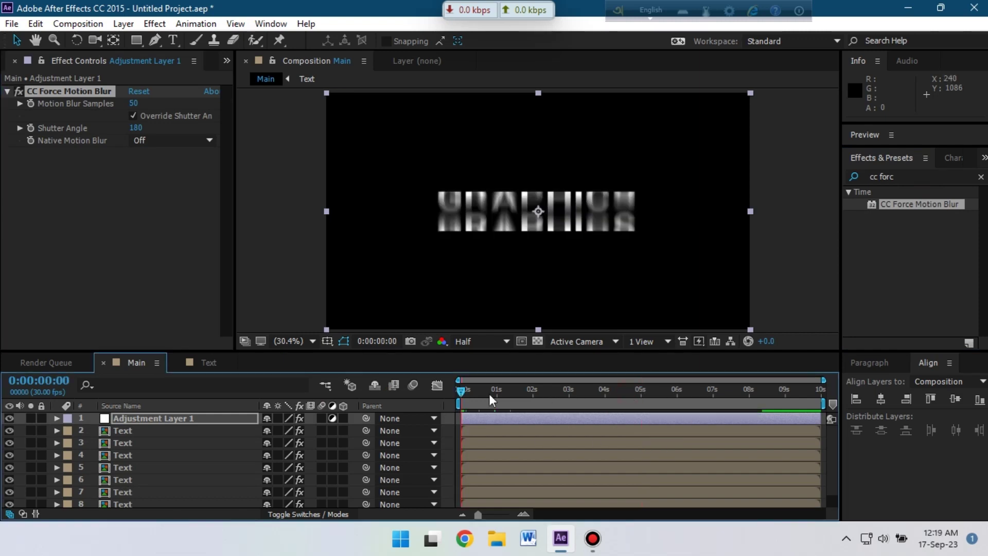
Set CC Force Motion Blur's Shutter Angle to 120 and Motion Blur Samples to 40
{"action": "left_click", "coordinate": [140, 128]}
{"action": "type", "text": "120"}
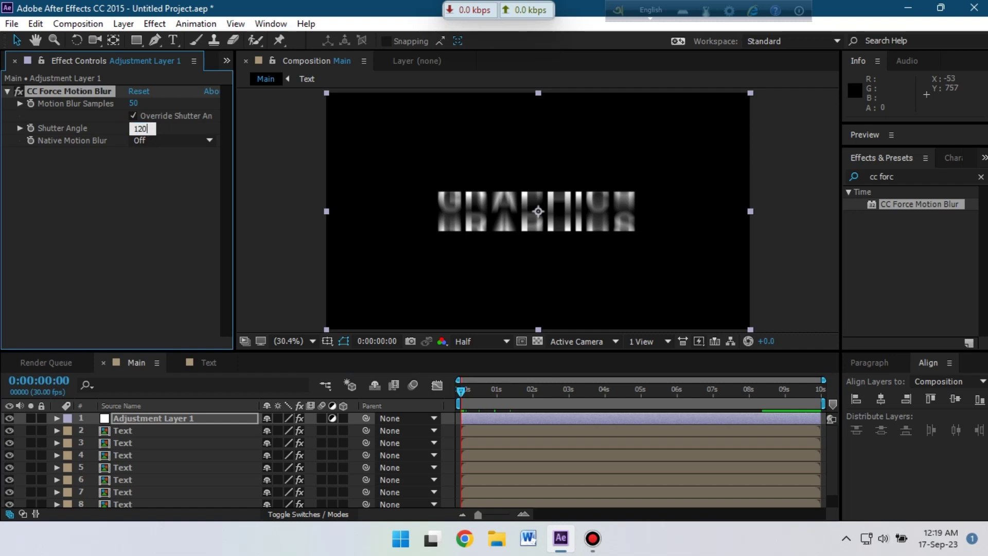
{"action": "key", "text": "Return"}
{"action": "left_click", "coordinate": [156, 104]}
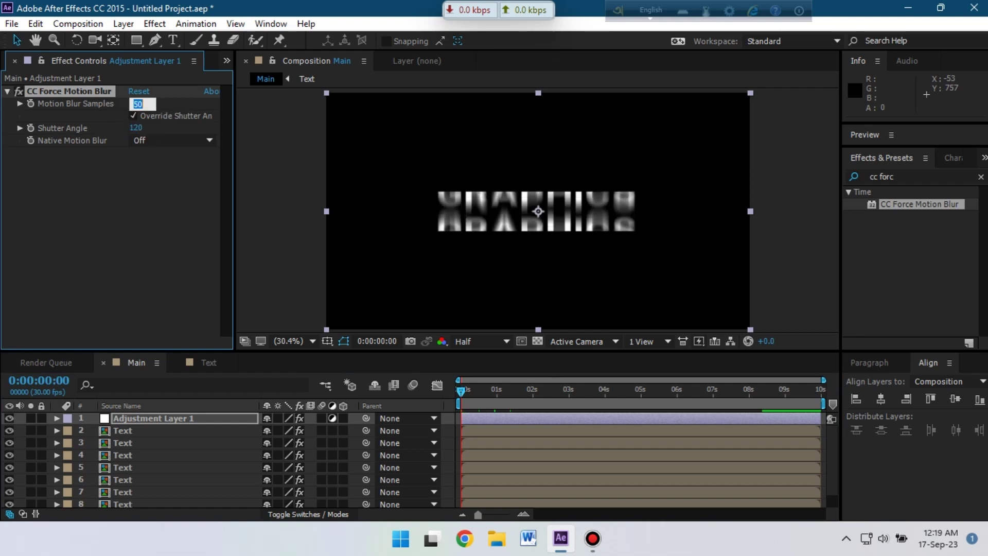
{"action": "left_click", "coordinate": [163, 181]}
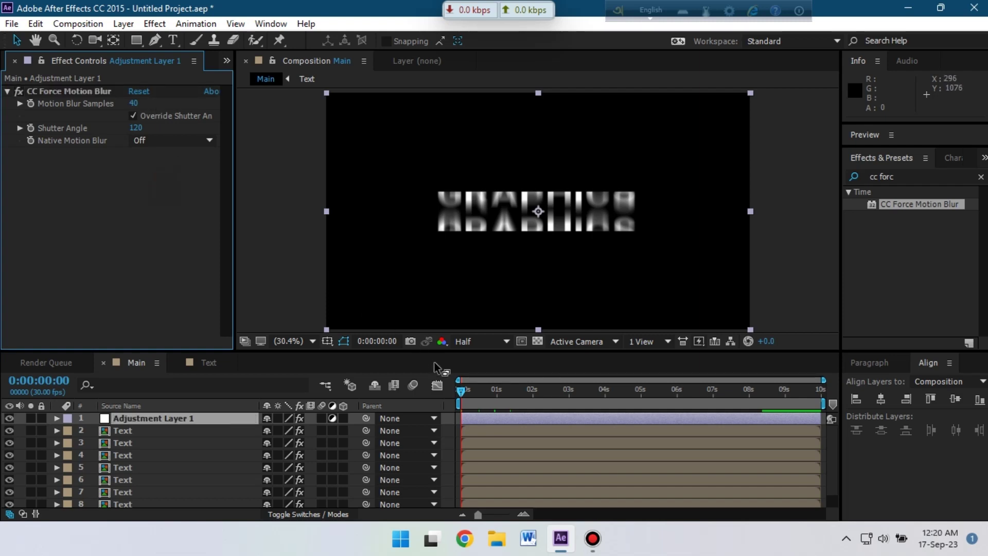
Switch the motion blur effect off, preview the letters, and park the time at 15 frames
{"action": "left_click", "coordinate": [263, 249]}
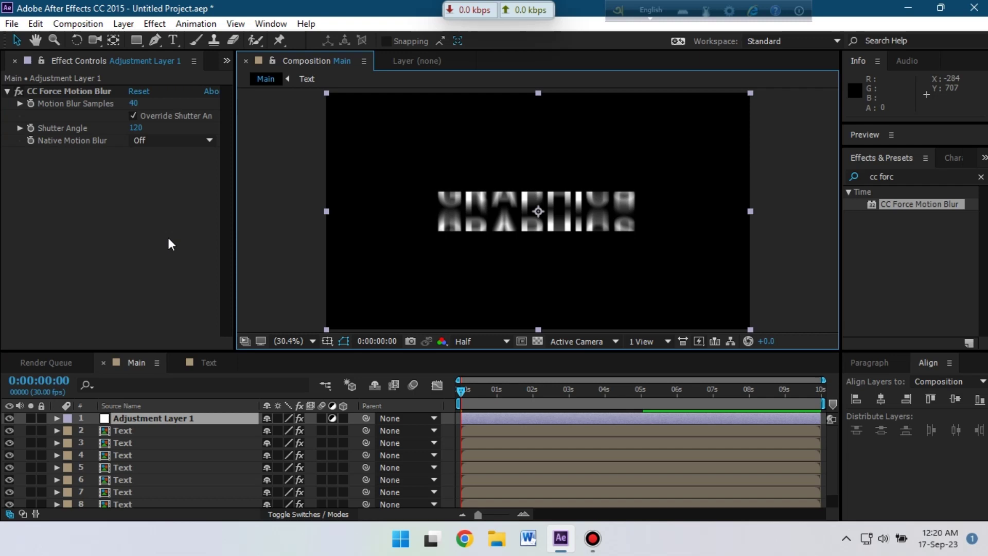
{"action": "left_click", "coordinate": [19, 92]}
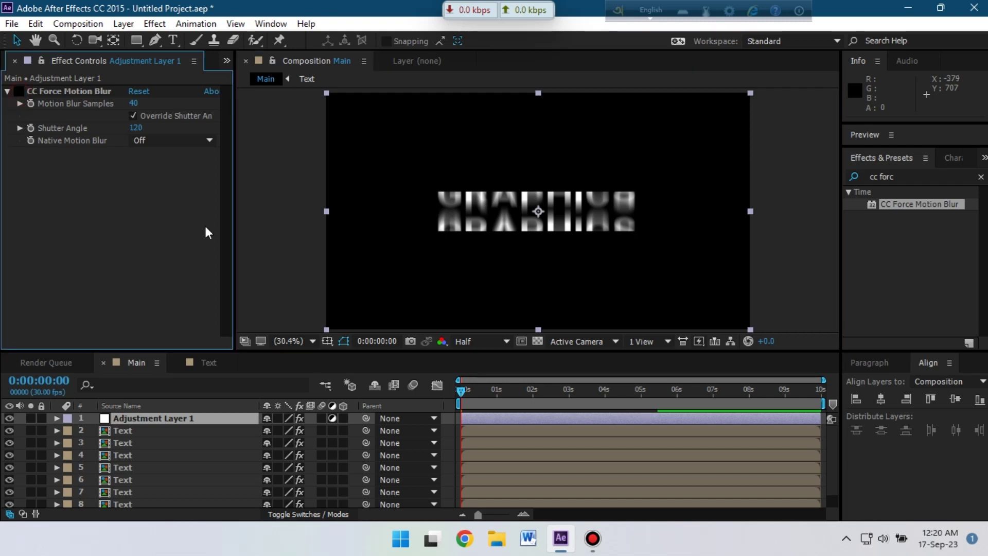
{"action": "key", "text": "space"}
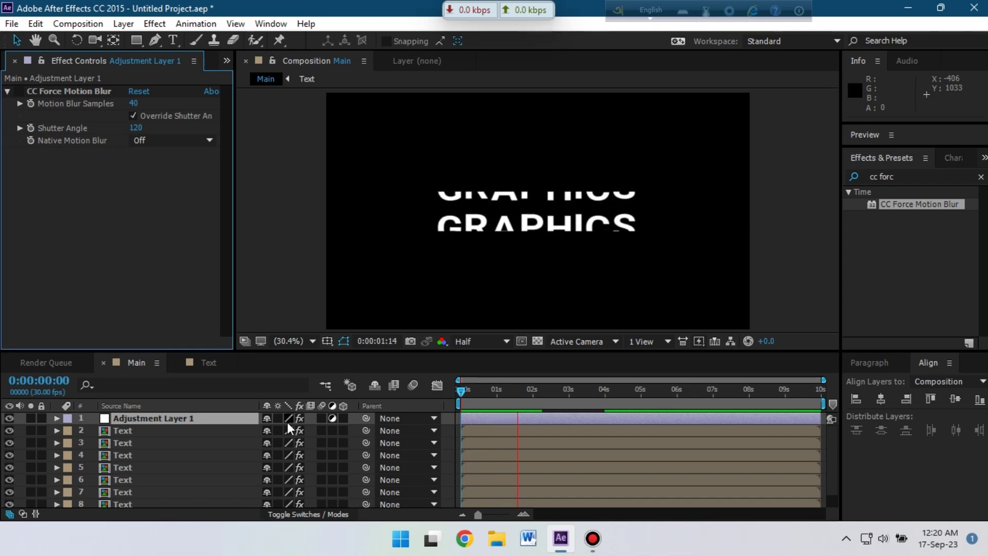
{"action": "key", "text": "space"}
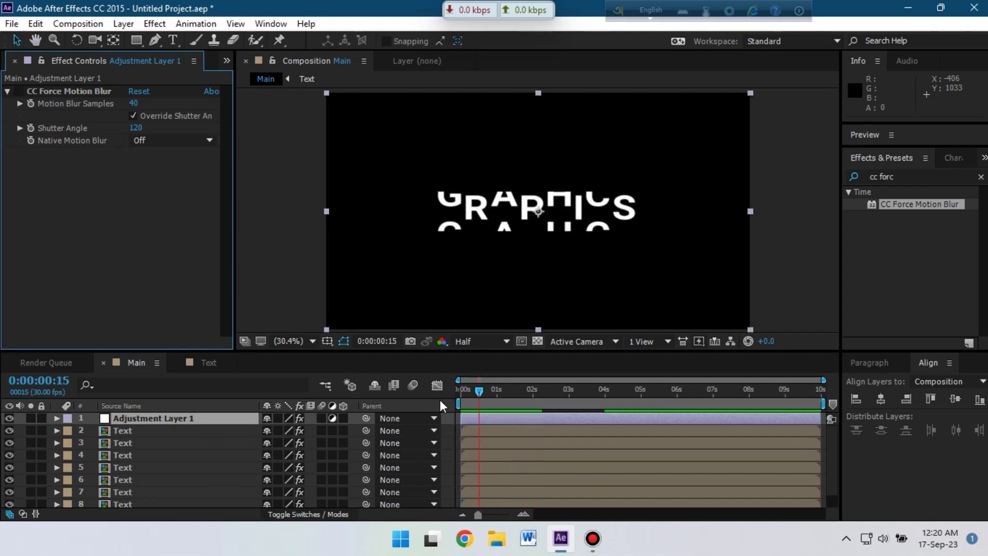
{"action": "left_click", "coordinate": [479, 390]}
Apply the Transform effect to the adjustment layer from an Effects search for 'transfor'
{"action": "left_click", "coordinate": [898, 177]}
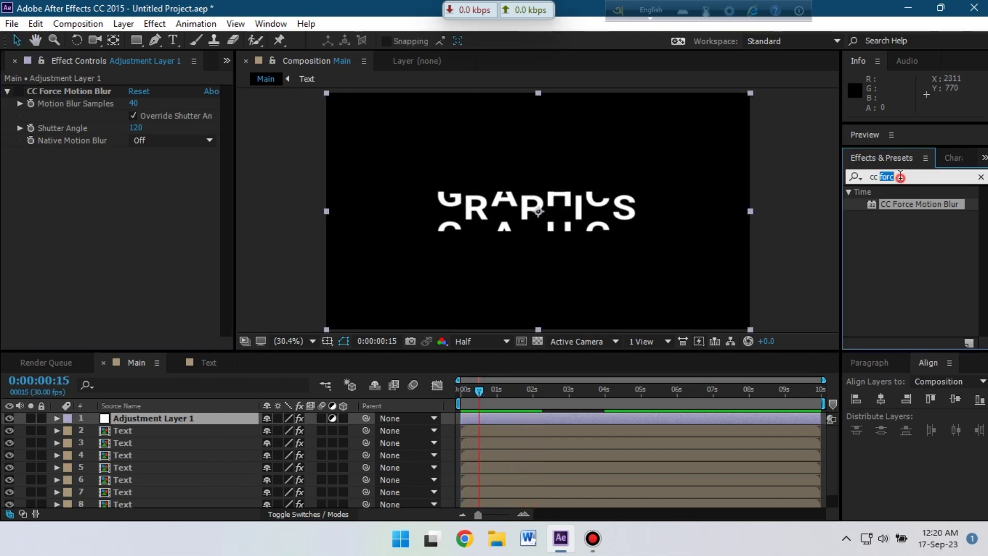
{"action": "type", "text": "tra"}
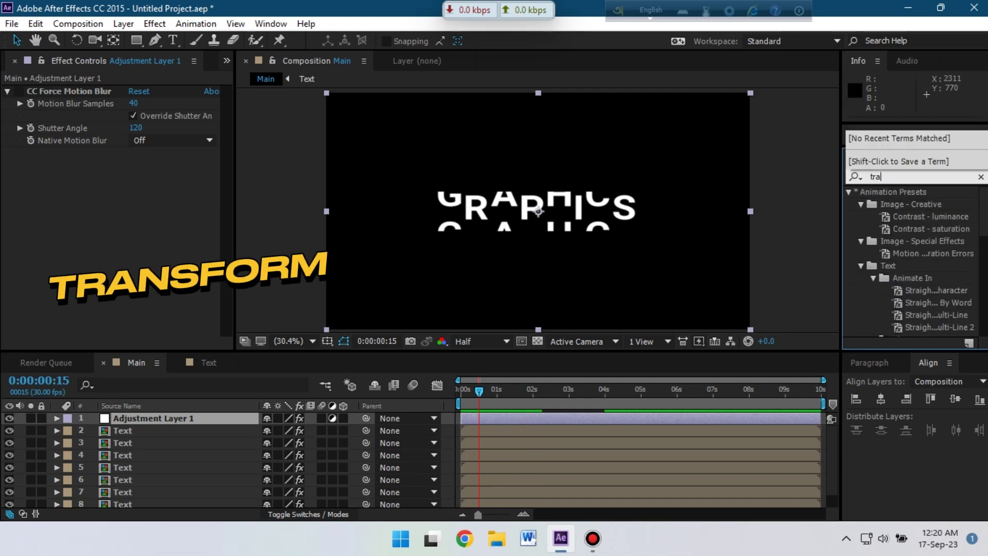
{"action": "type", "text": "nsfor"}
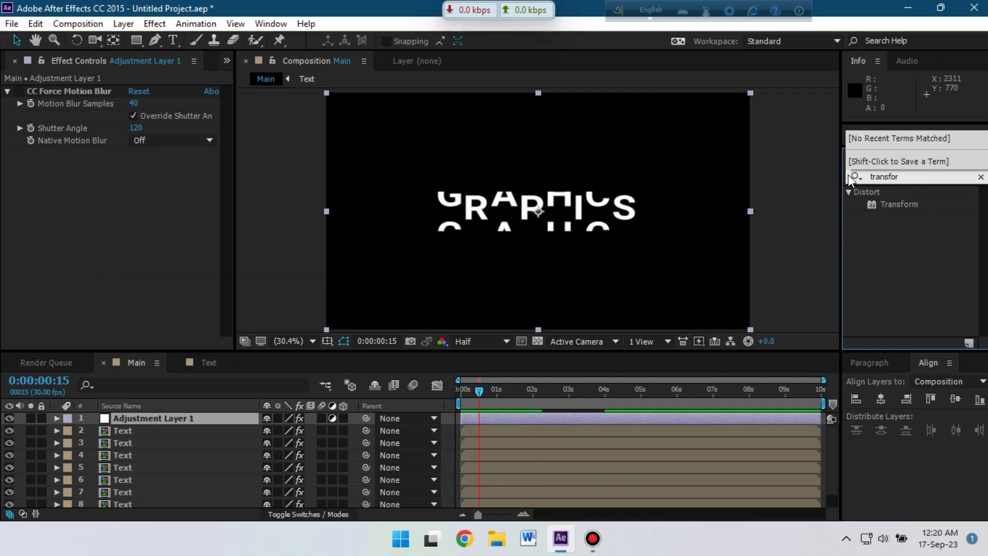
{"action": "double_click", "coordinate": [914, 204]}
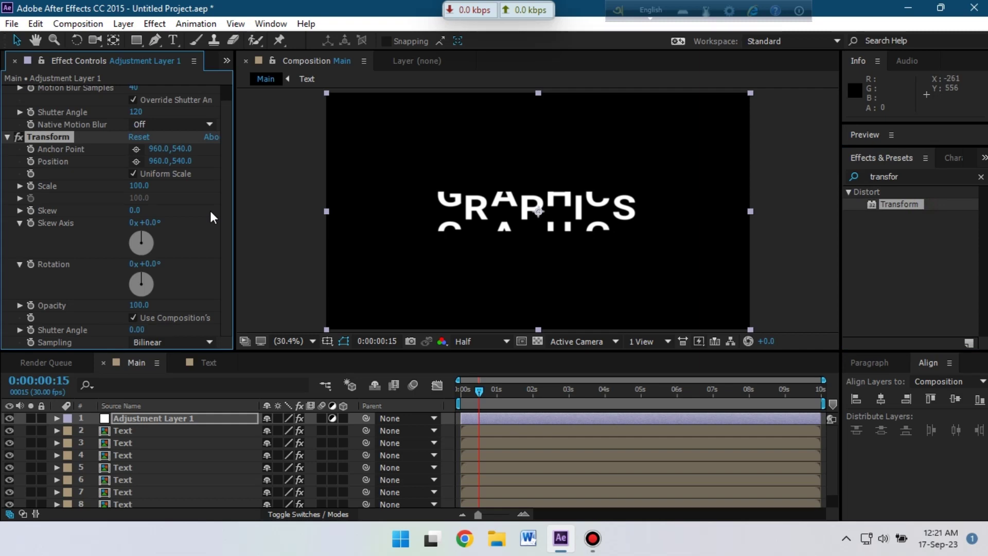
Keyframe Transform Scale at 154 at 0 seconds and 100 at 4 seconds, then preview
{"action": "left_click", "coordinate": [604, 398]}
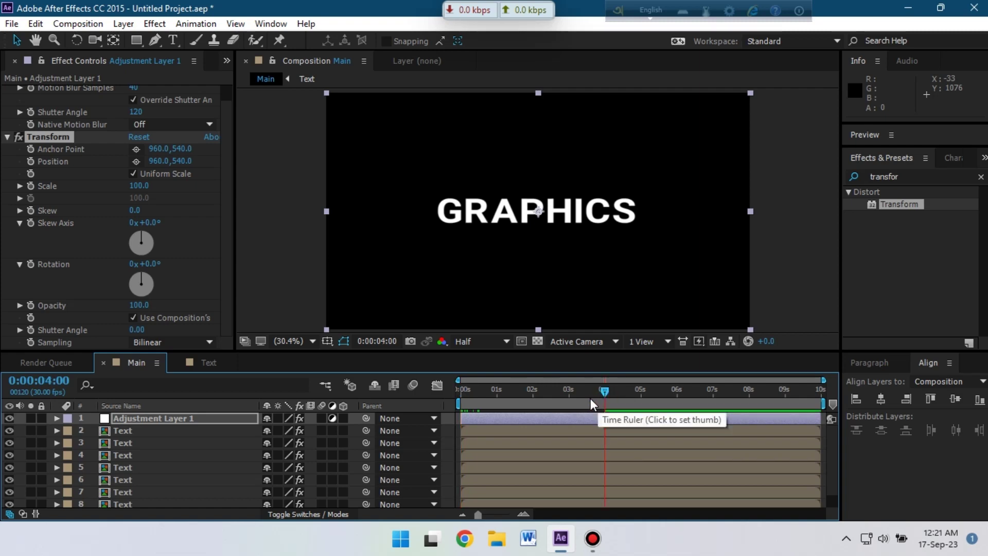
{"action": "left_click", "coordinate": [32, 184]}
{"action": "left_click_drag", "start_coordinate": [604, 395], "coordinate": [452, 405]}
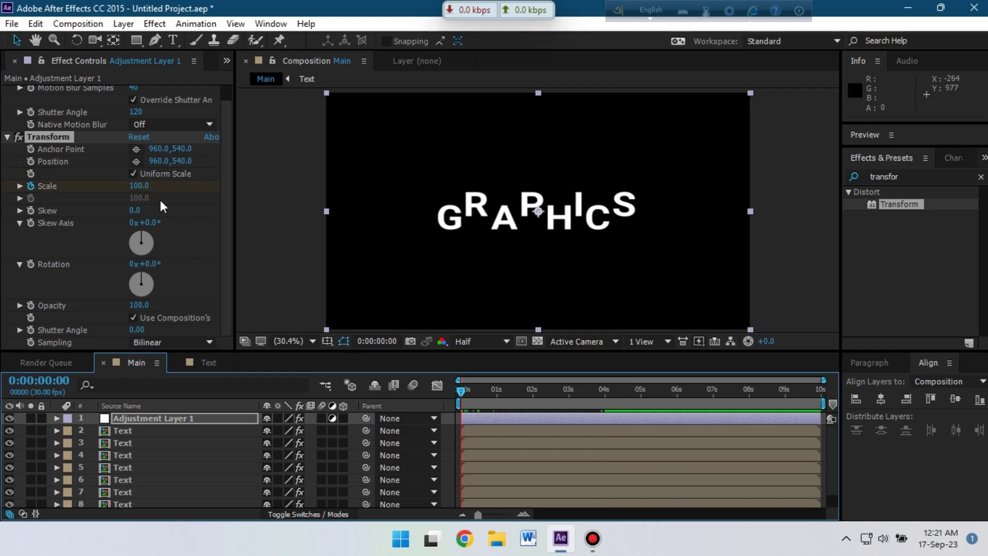
{"action": "left_click_drag", "start_coordinate": [138, 185], "coordinate": [178, 186]}
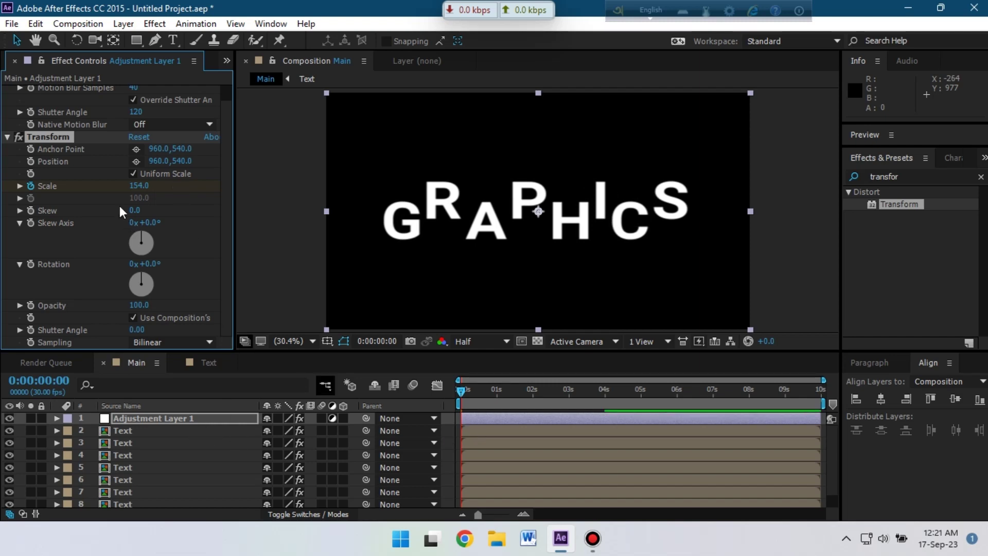
{"action": "key", "text": "space"}
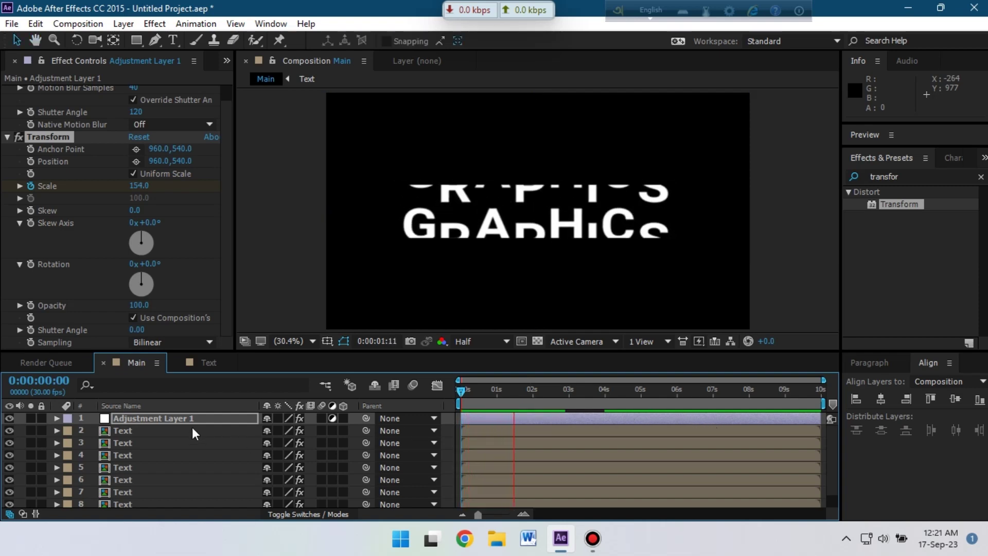
{"action": "key", "text": "space"}
Apply Easy Ease to the Transform Scale keyframes in the Main comp
{"action": "double_click", "coordinate": [170, 418]}
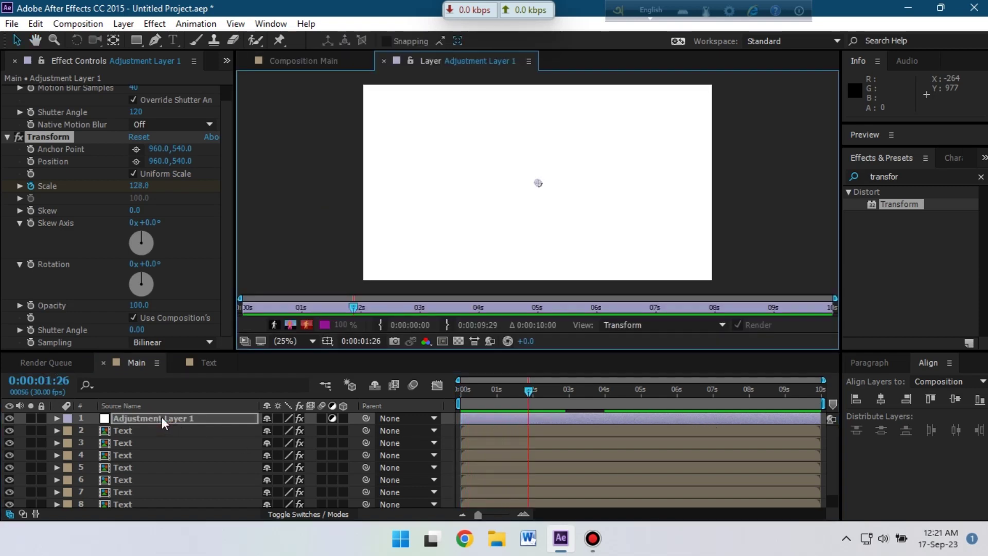
{"action": "left_click", "coordinate": [317, 60]}
{"action": "key", "text": "u"}
{"action": "right_click", "coordinate": [461, 443]}
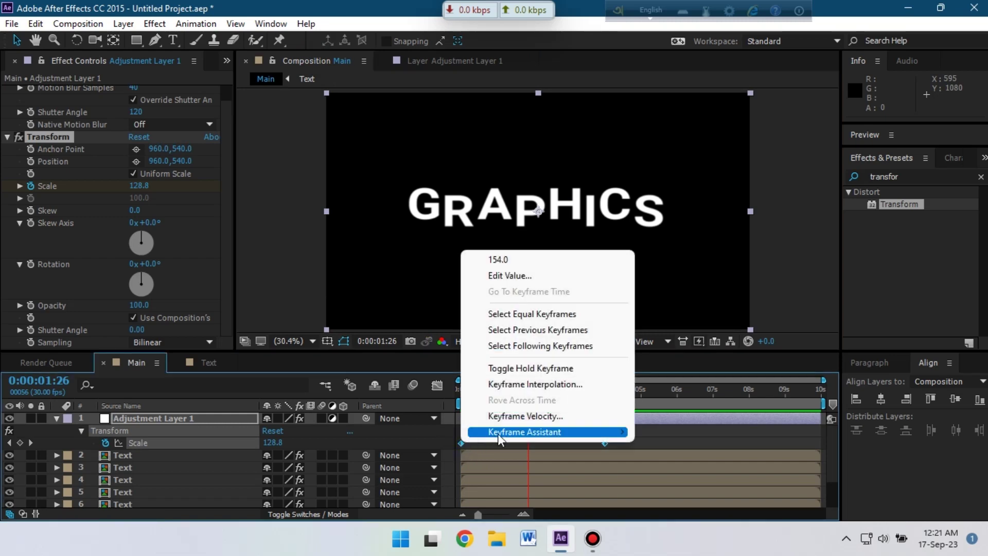
{"action": "mouse_move", "coordinate": [575, 431]}
{"action": "left_click", "coordinate": [663, 337]}
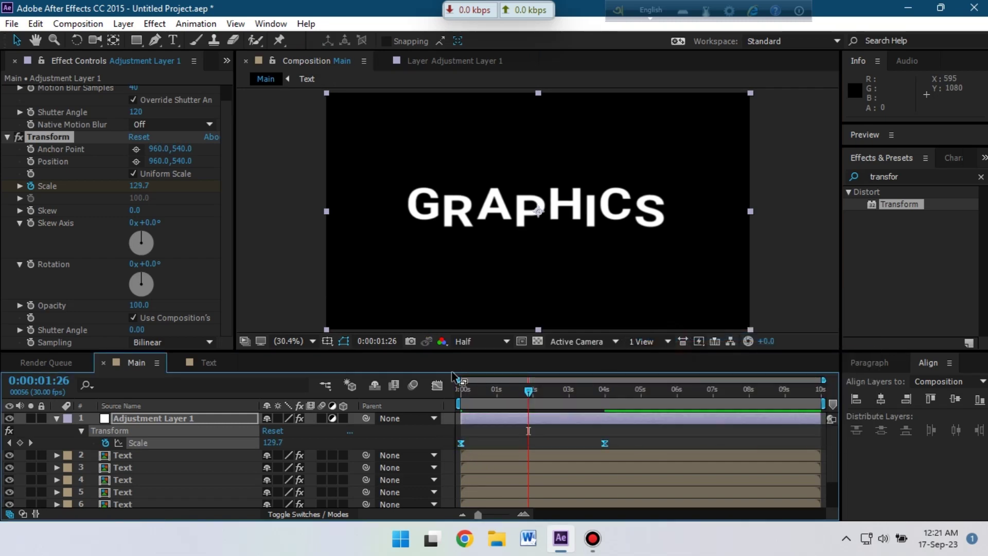
In the speed graph, extend the final Scale keyframe's influence to 100% and preview
{"action": "left_click", "coordinate": [437, 386]}
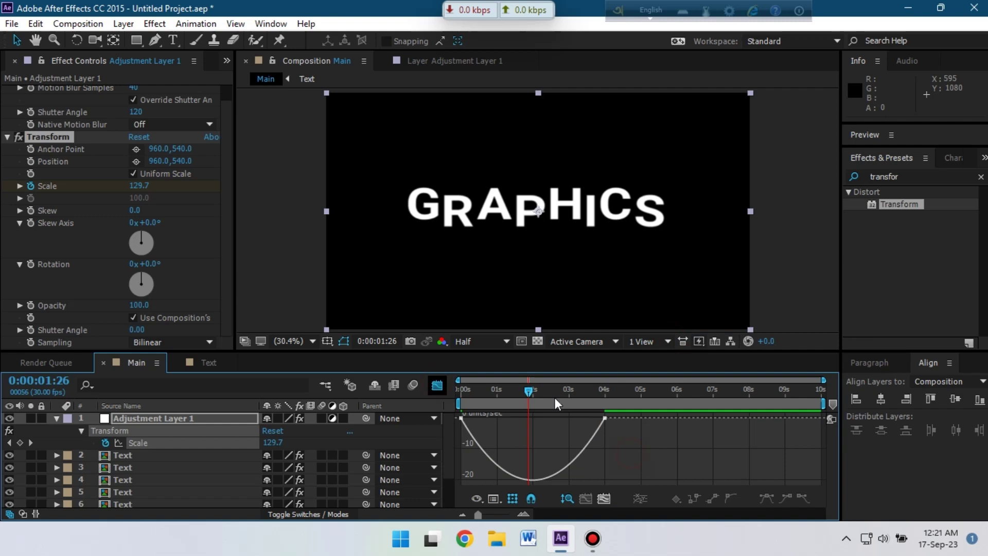
{"action": "left_click", "coordinate": [582, 432]}
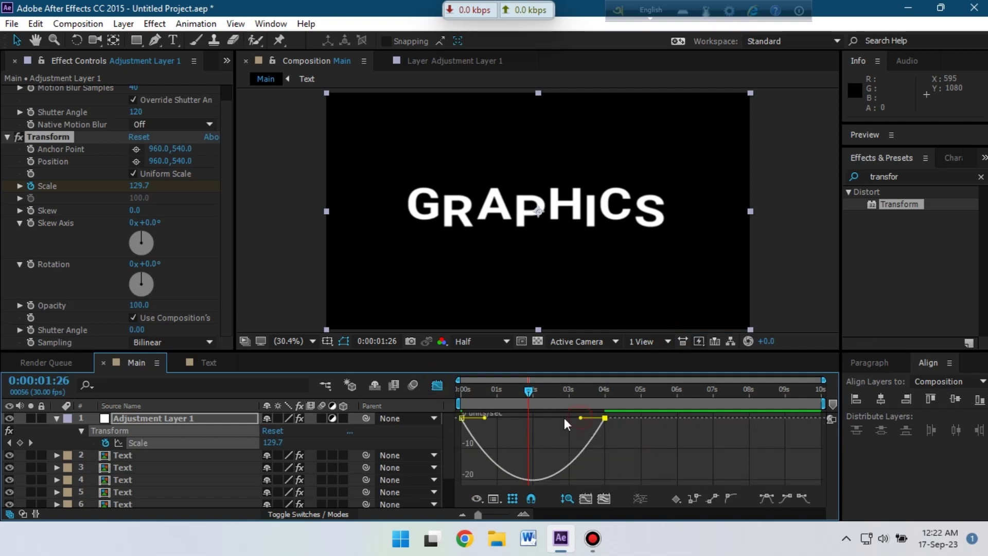
{"action": "left_click_drag", "start_coordinate": [581, 417], "coordinate": [443, 387]}
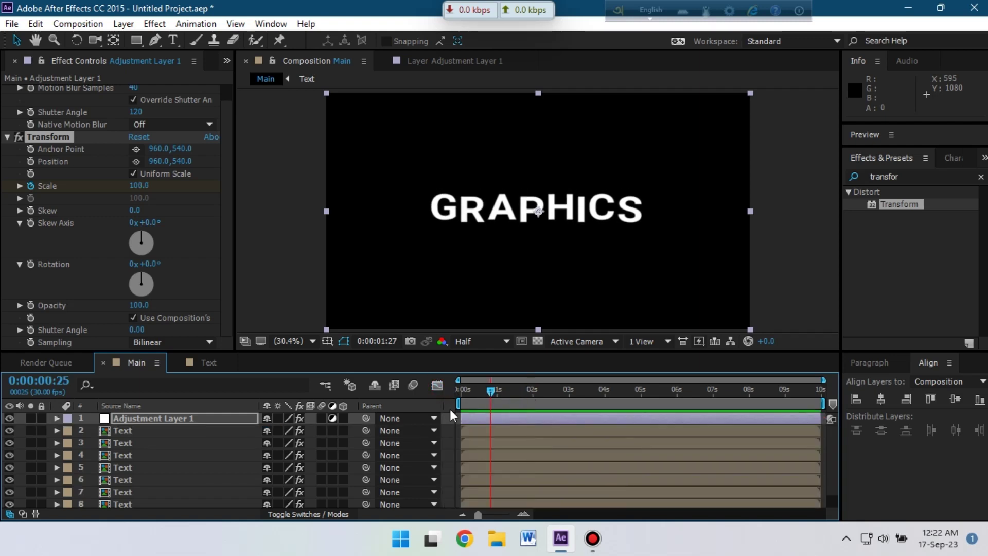
{"action": "key", "text": "Home"}
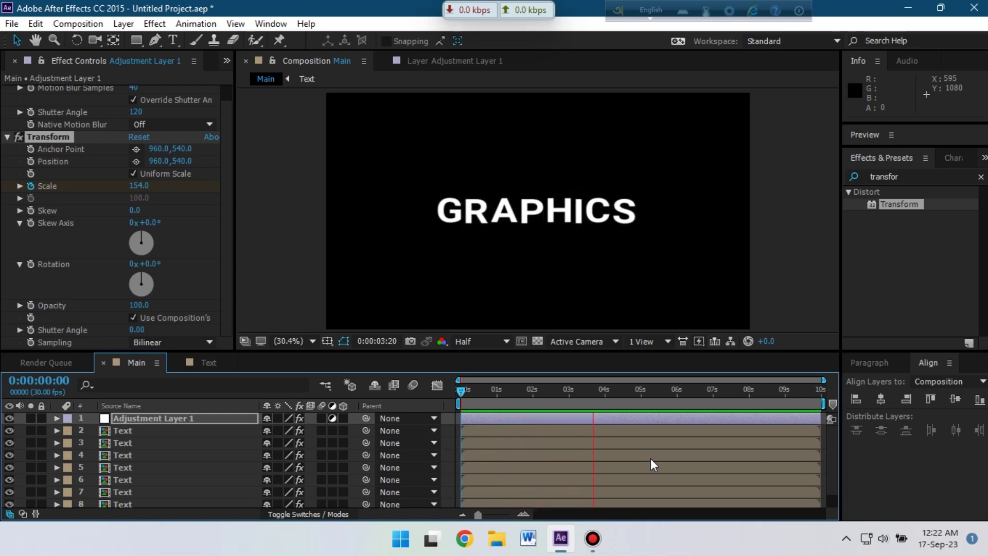
Create a composition named Render, 1920x1080 at 30 fps, with duration 0:00:06:00
{"action": "key", "text": "space"}
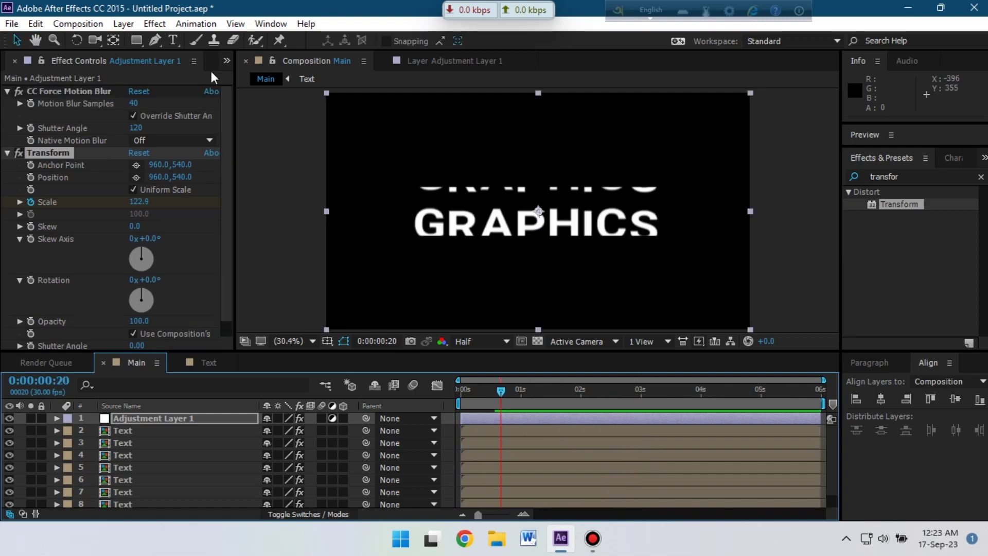
{"action": "left_click", "coordinate": [226, 60]}
{"action": "left_click", "coordinate": [237, 77]}
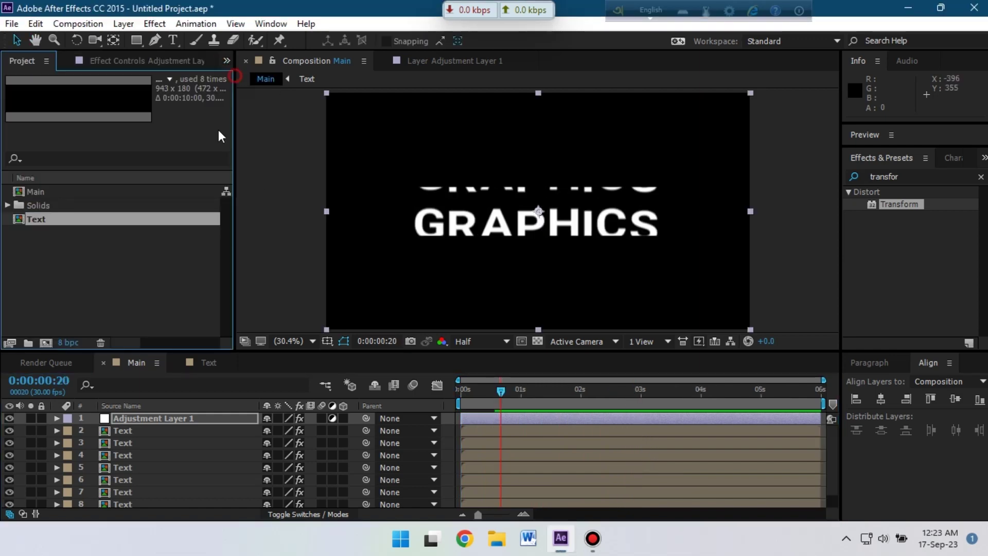
{"action": "left_click", "coordinate": [75, 251]}
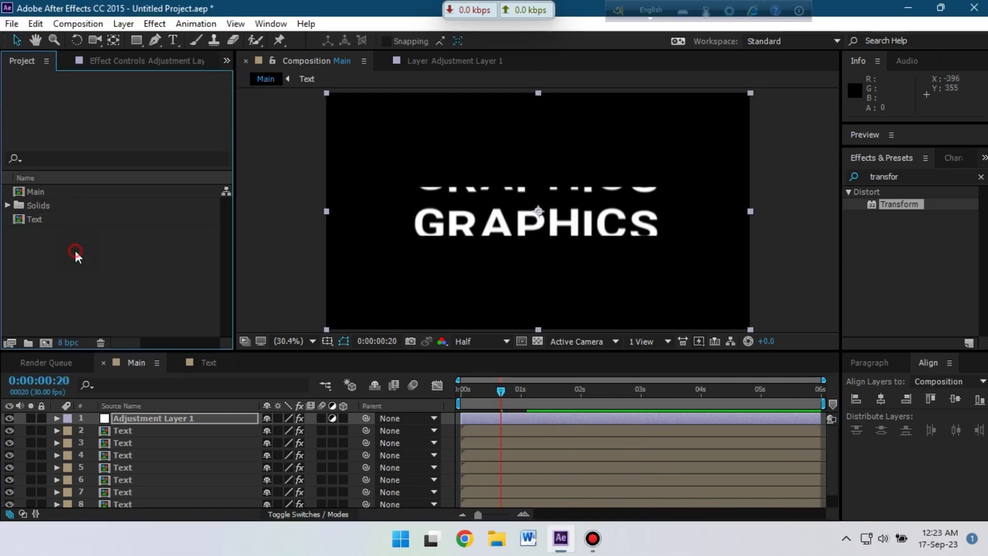
{"action": "left_click", "coordinate": [45, 342]}
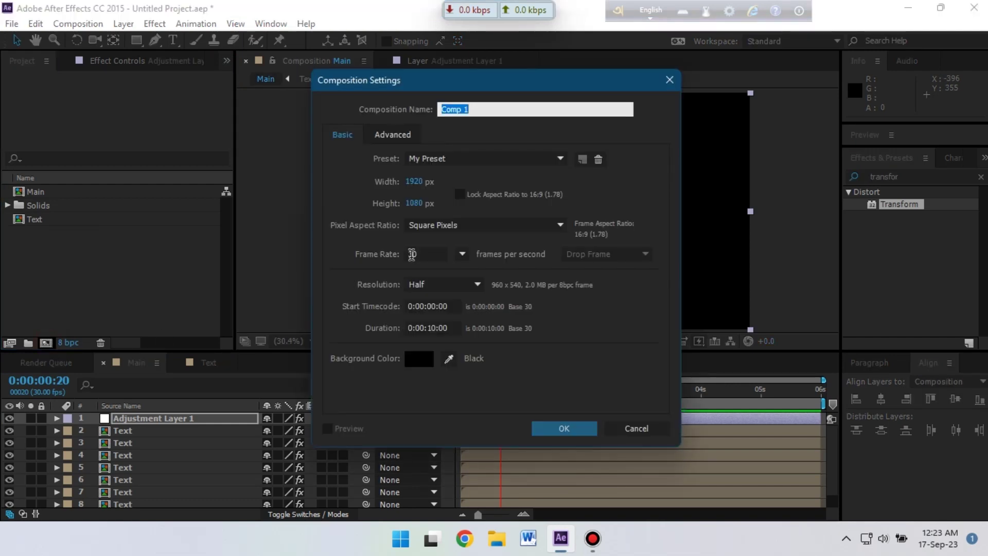
{"action": "type", "text": "Render"}
{"action": "left_click", "coordinate": [429, 328]}
{"action": "double_click", "coordinate": [432, 328]}
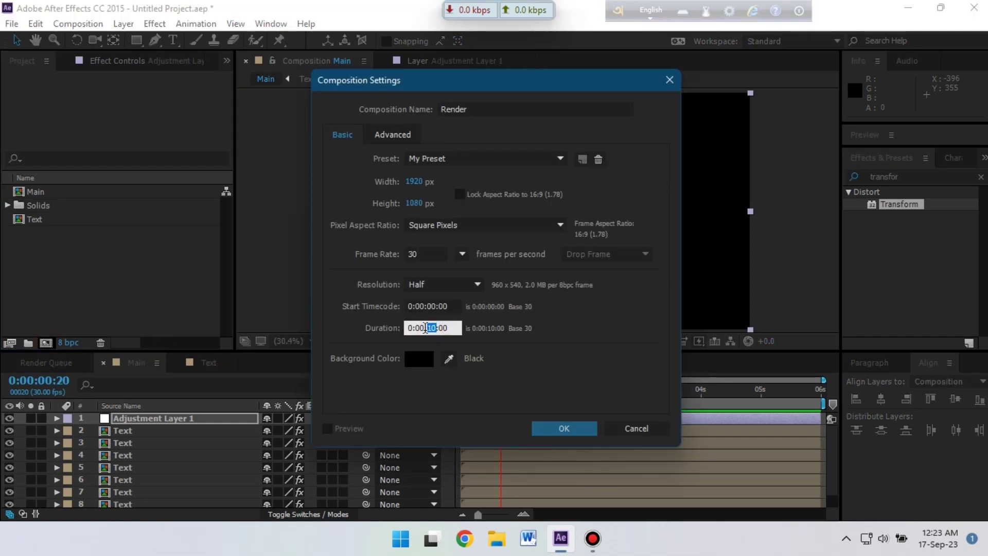
{"action": "type", "text": "06"}
{"action": "key", "text": "Return"}
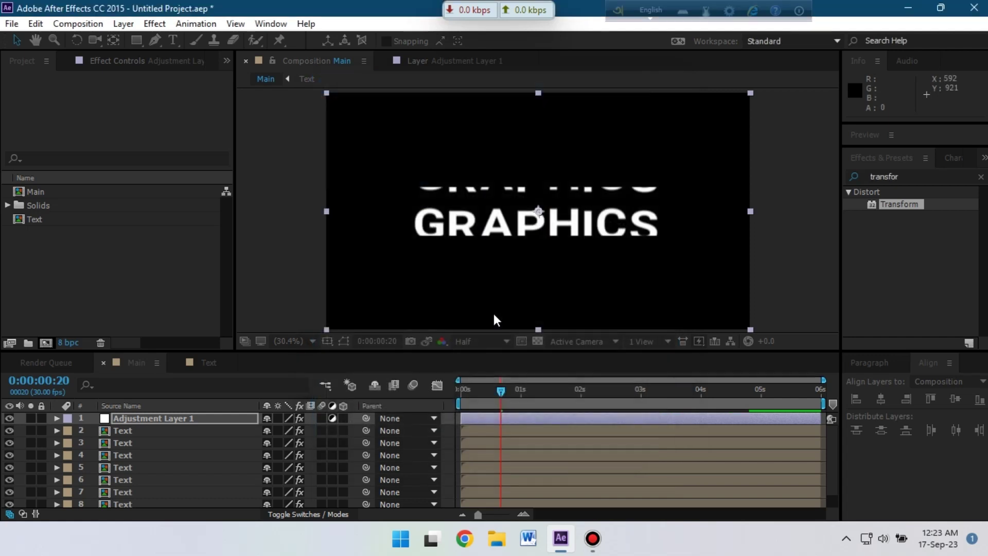
Add a dark blue BG solid (0C0D14) to Render and place the Main comp above it
{"action": "right_click", "coordinate": [122, 459]}
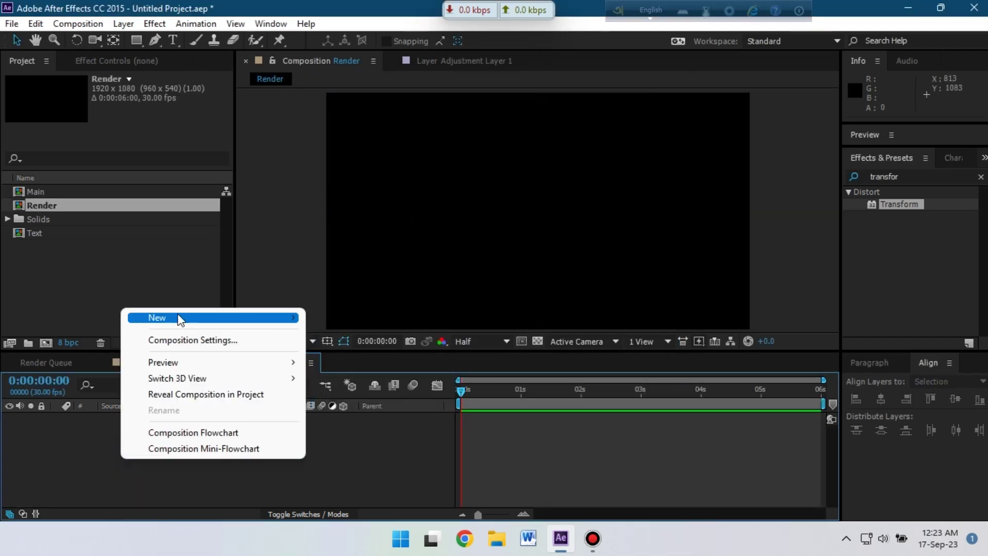
{"action": "left_click", "coordinate": [370, 350]}
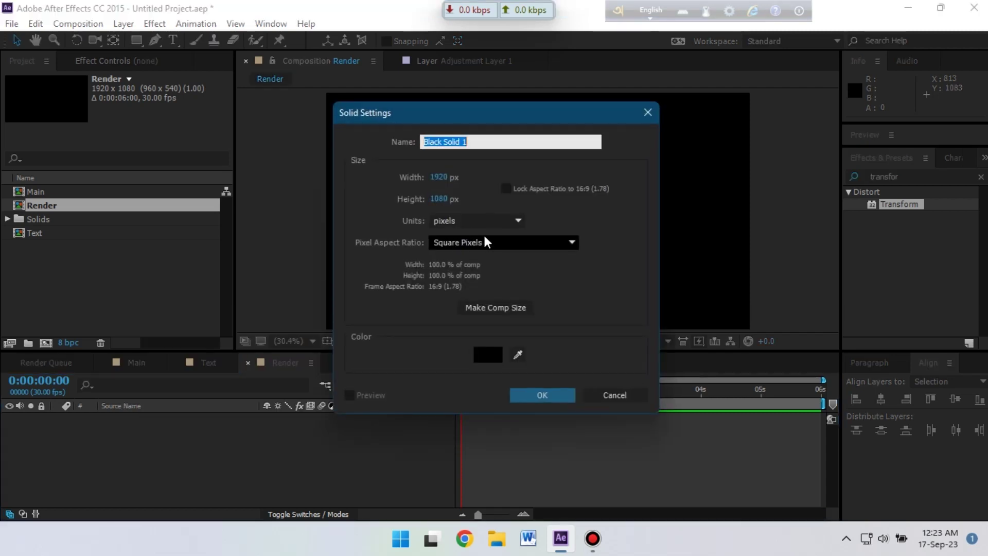
{"action": "type", "text": "BG"}
{"action": "left_click", "coordinate": [489, 353]}
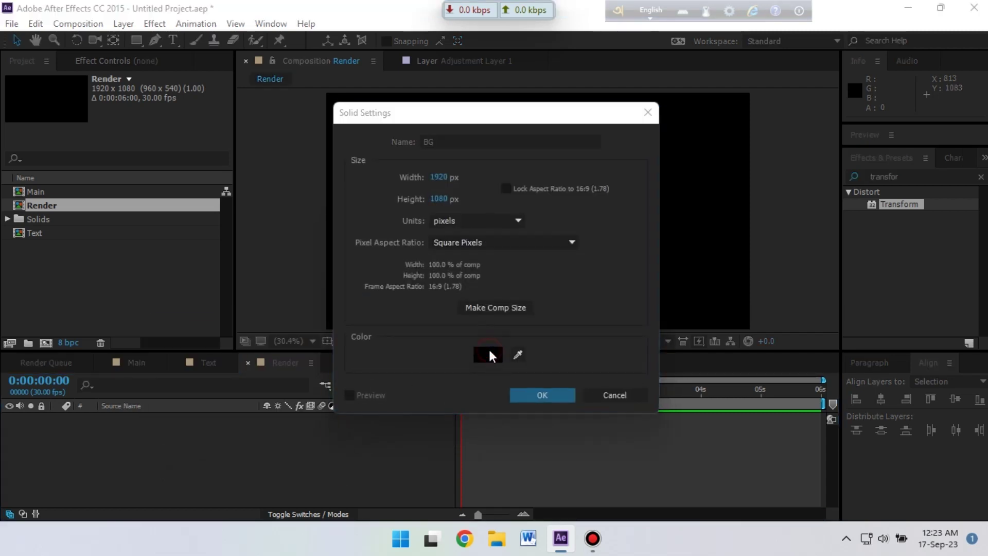
{"action": "left_click", "coordinate": [186, 486]}
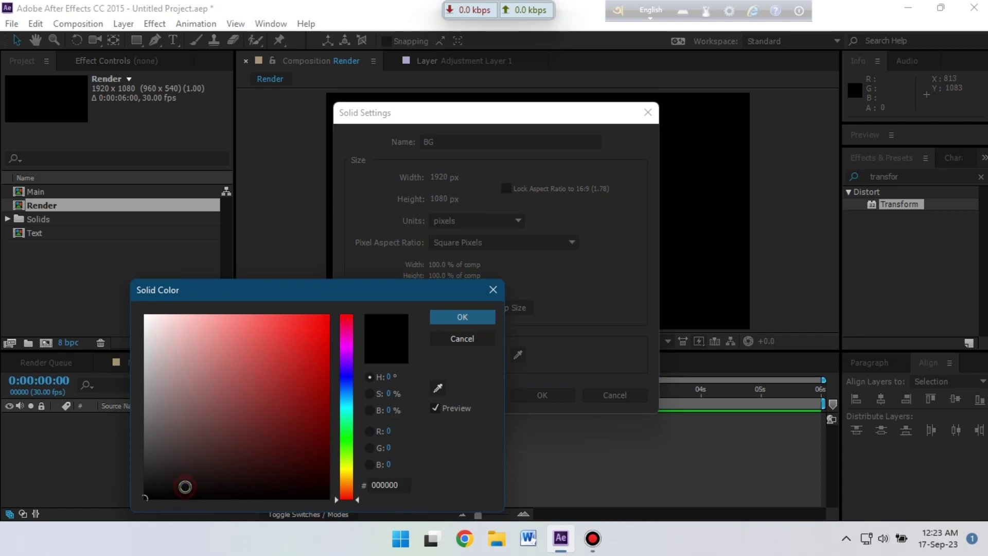
{"action": "left_click", "coordinate": [346, 381]}
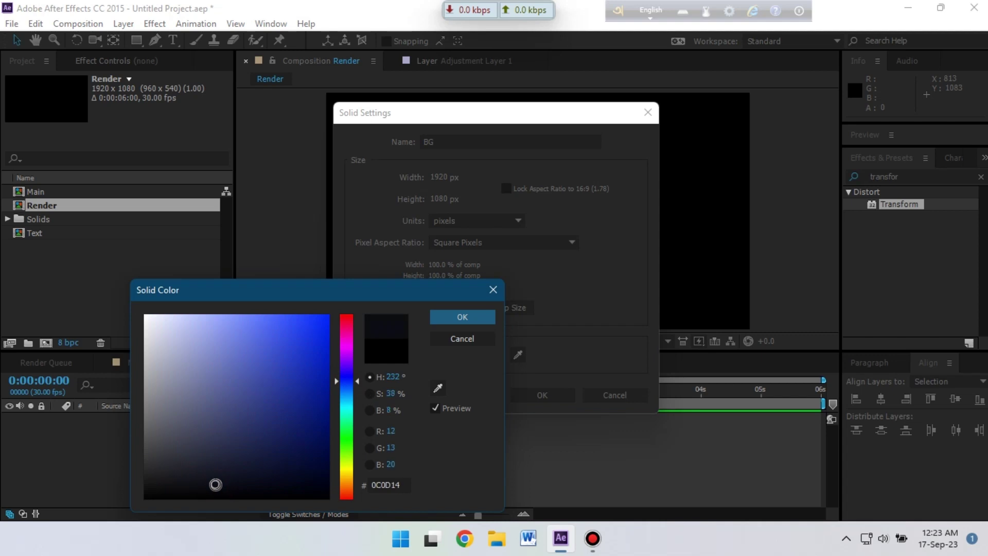
{"action": "key", "text": "Return"}
{"action": "left_click", "coordinate": [520, 401]}
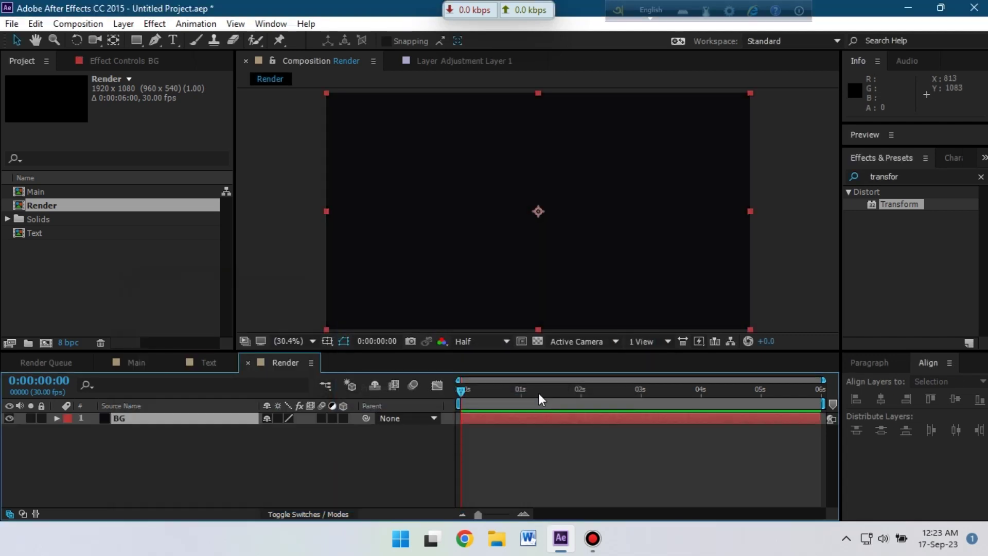
{"action": "left_click", "coordinate": [38, 195]}
{"action": "left_click_drag", "start_coordinate": [75, 436], "coordinate": [104, 417]}
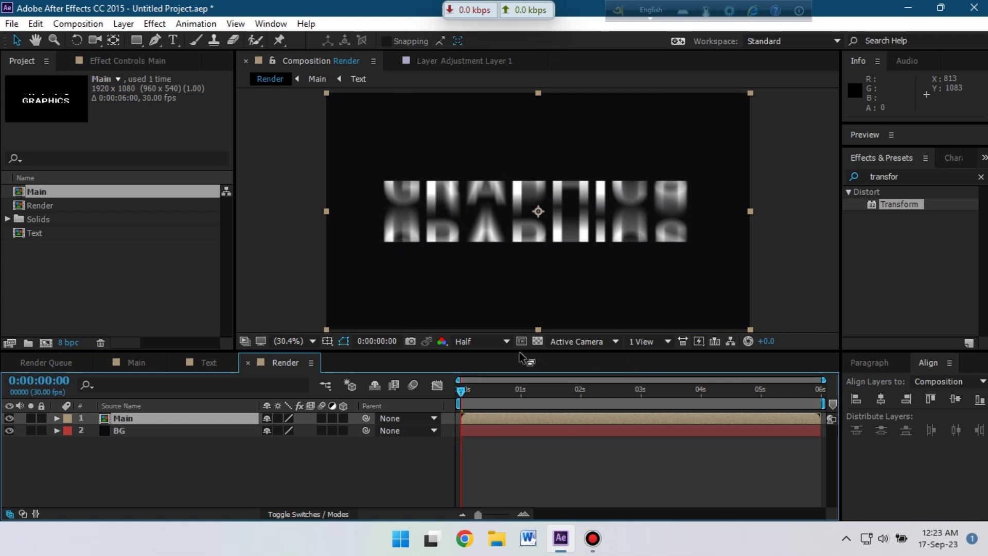
Queue the Render comp with AfterCodecs .mp4 output format and audio output off
{"action": "left_click", "coordinate": [77, 24]}
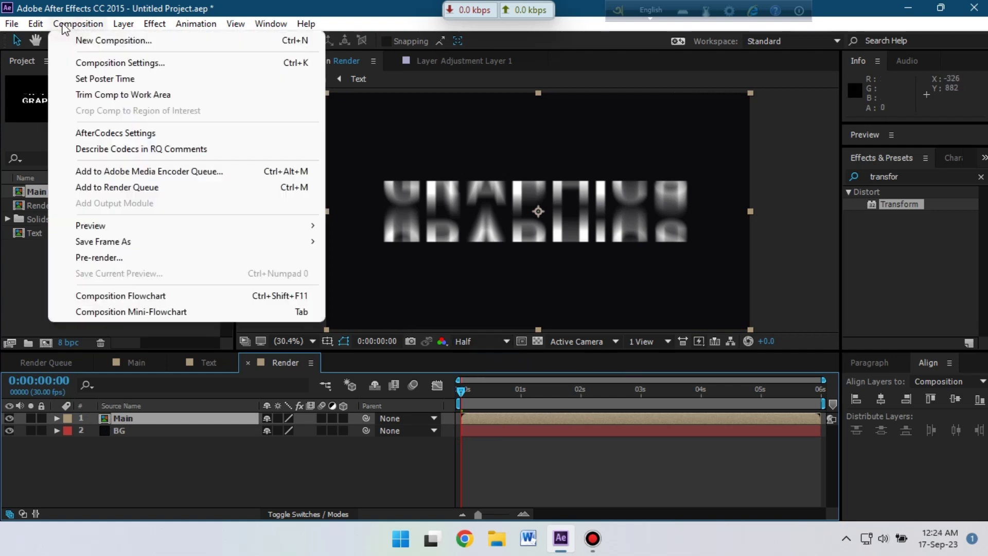
{"action": "left_click", "coordinate": [138, 188]}
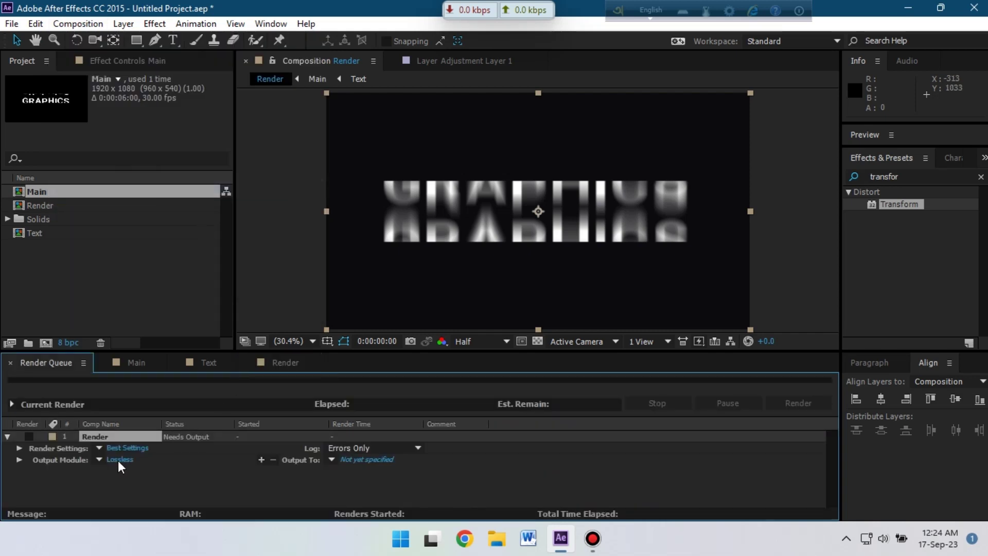
{"action": "left_click", "coordinate": [118, 460]}
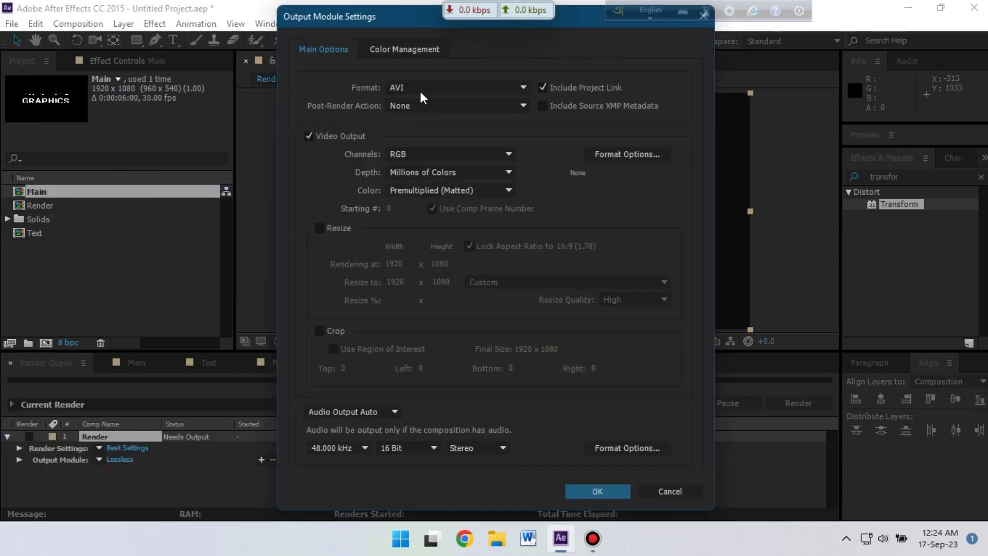
{"action": "left_click", "coordinate": [420, 91]}
{"action": "left_click", "coordinate": [465, 152]}
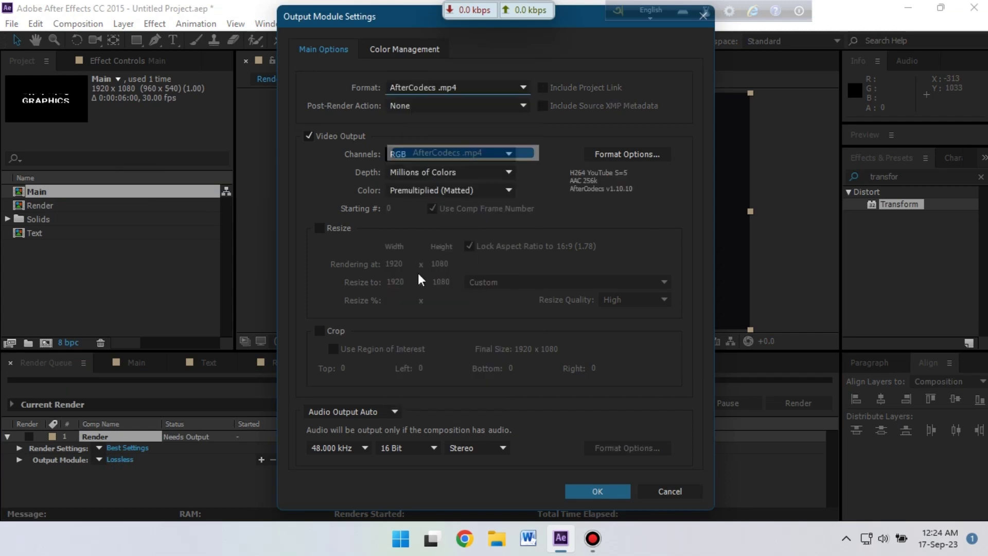
{"action": "left_click", "coordinate": [352, 414]}
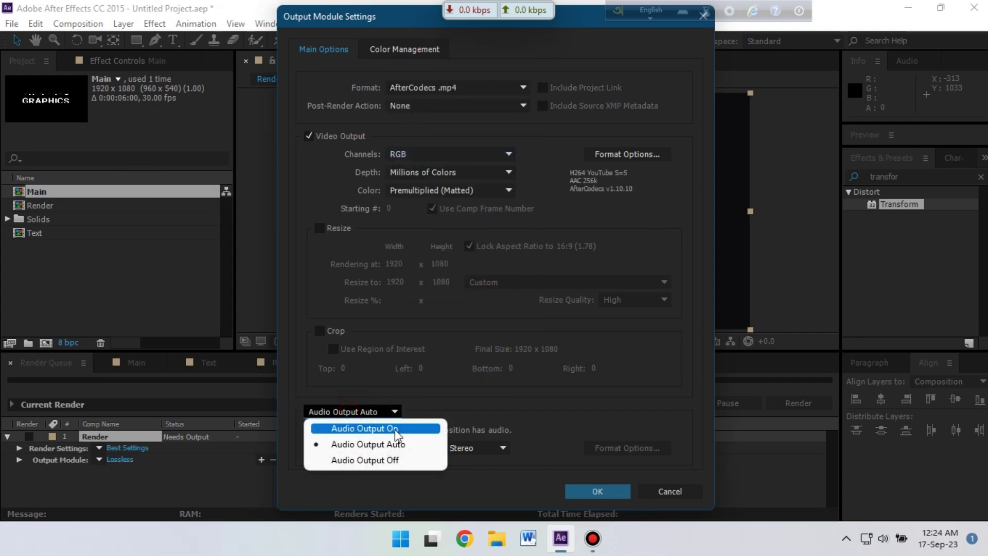
{"action": "left_click", "coordinate": [391, 460]}
{"action": "left_click", "coordinate": [597, 491]}
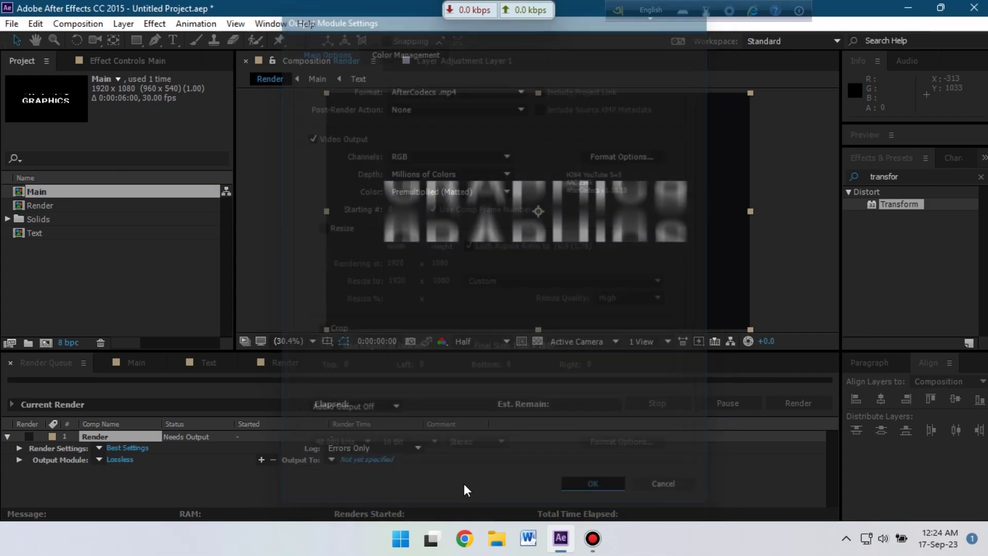
Set the output file to Render.mp4 on the Desktop and start the render
{"action": "left_click", "coordinate": [366, 457]}
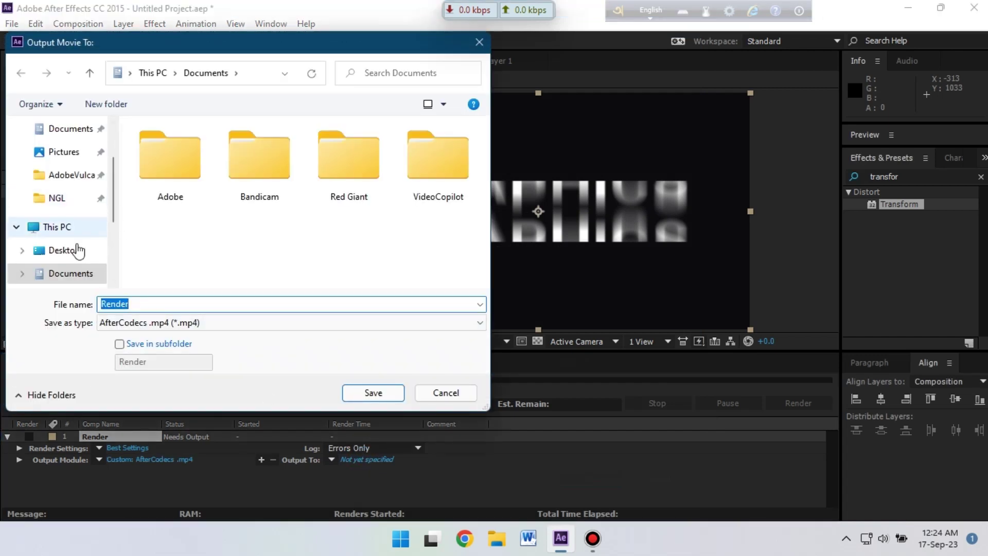
{"action": "left_click", "coordinate": [77, 250]}
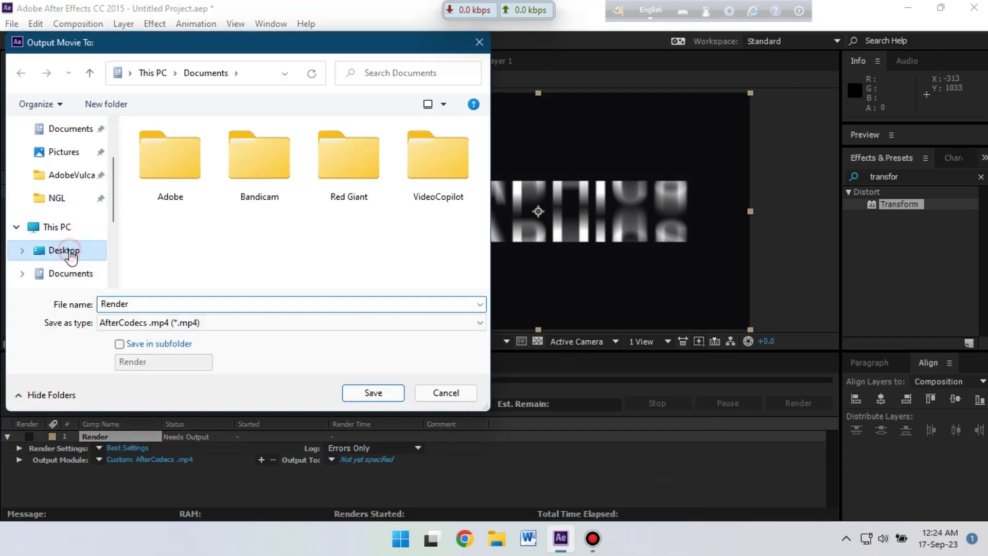
{"action": "double_click", "coordinate": [146, 303]}
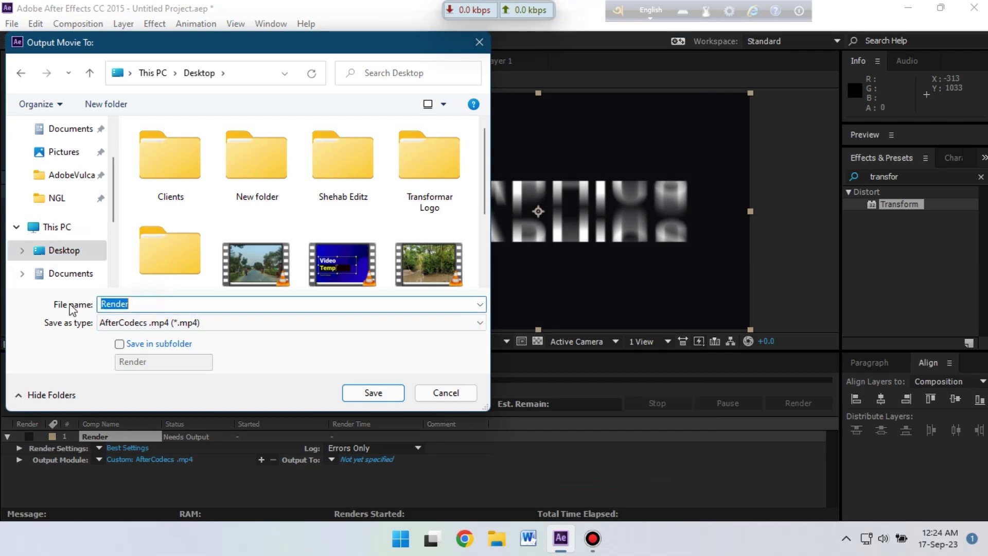
{"action": "left_click", "coordinate": [373, 394]}
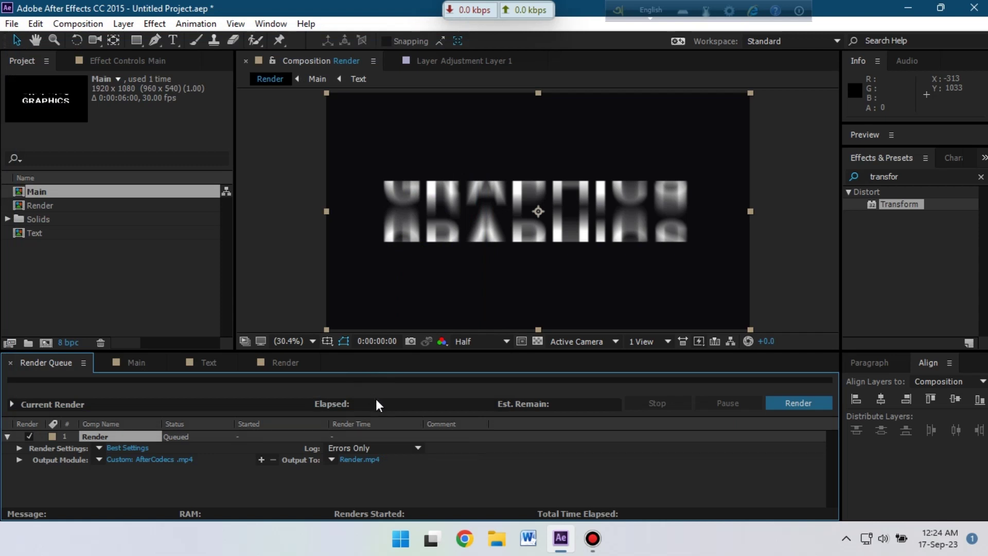
{"action": "left_click", "coordinate": [786, 403]}
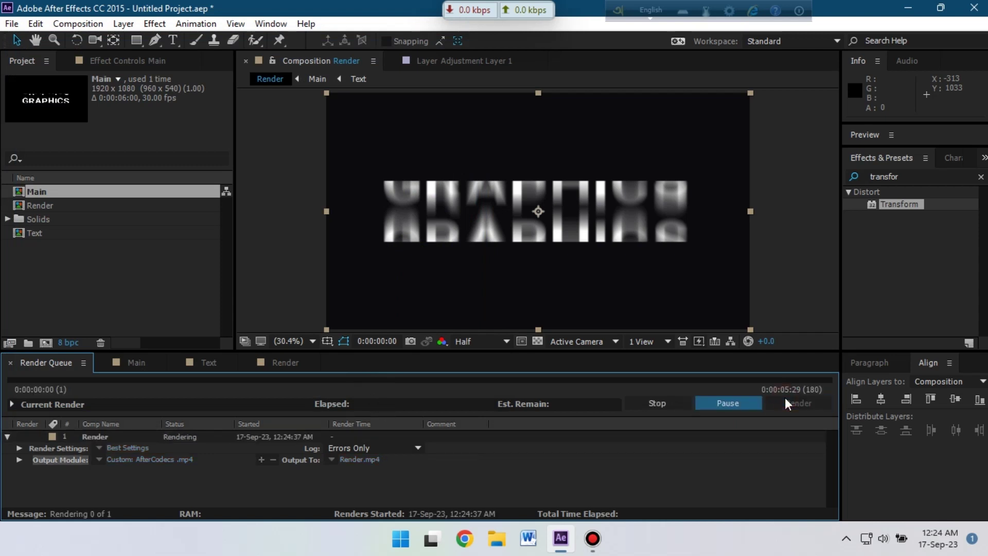